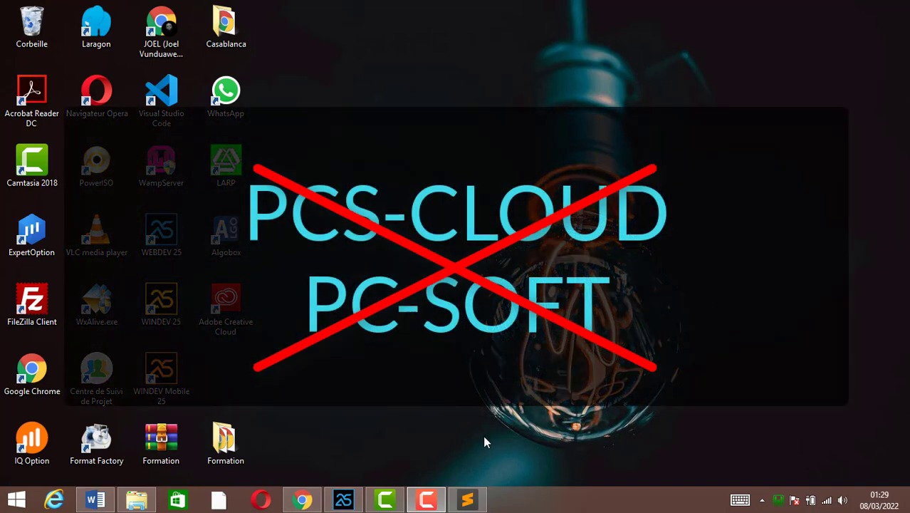
# Switch to Chrome and highlight the index.html part of the local site's address.
pyautogui.click(344, 500)
pyautogui.click(302, 500)
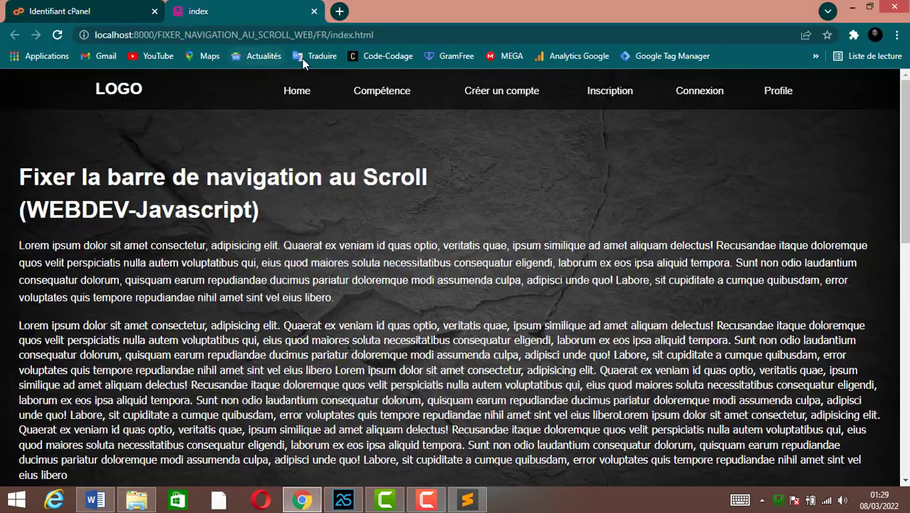
pyautogui.moveTo(403, 34); pyautogui.dragTo(330, 34)
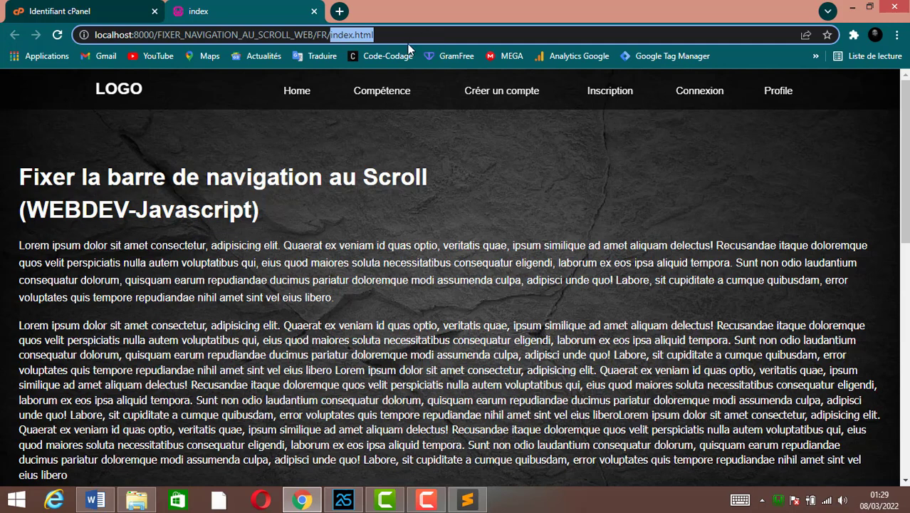
# Switch to Sublime Text, remove the space before the closing PHP tag and write include "/.../"; on line 3.
pyautogui.click(467, 500)
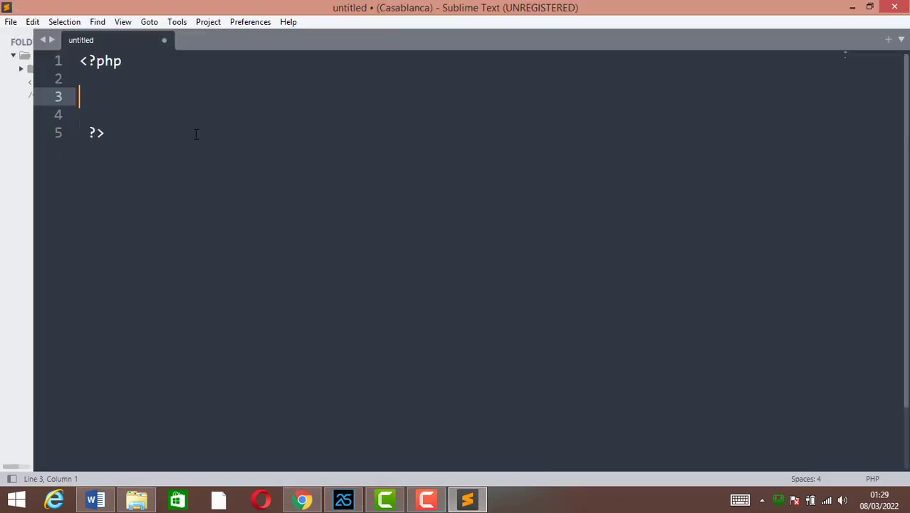
pyautogui.click(90, 135)
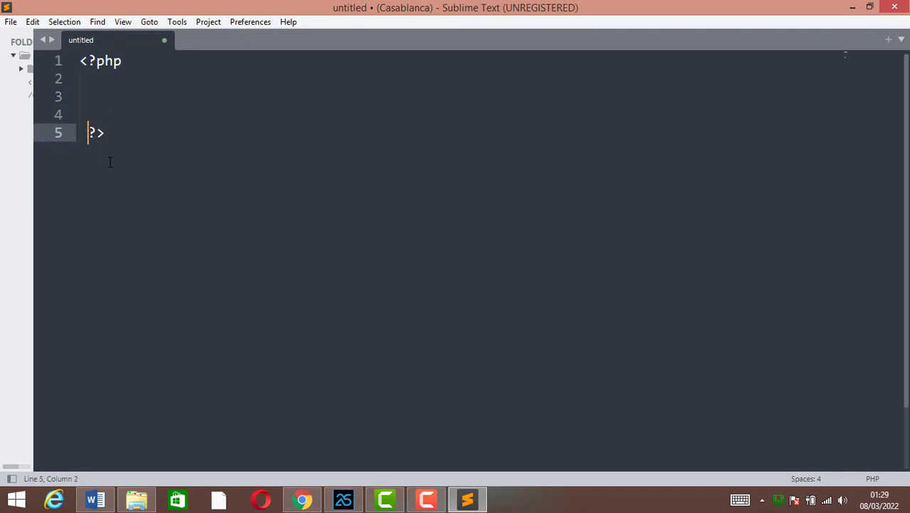
pyautogui.press('BackSpace')
pyautogui.click(107, 98)
pyautogui.write('incl')
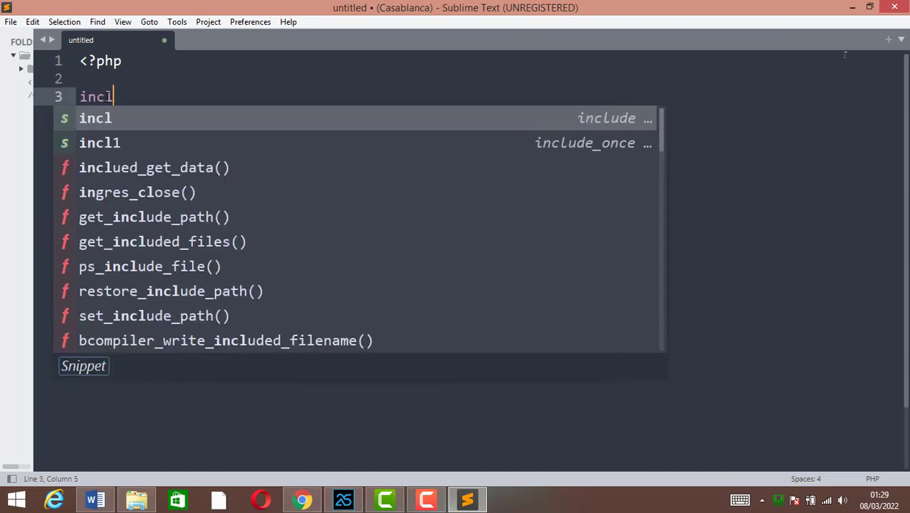
pyautogui.write('ude ')
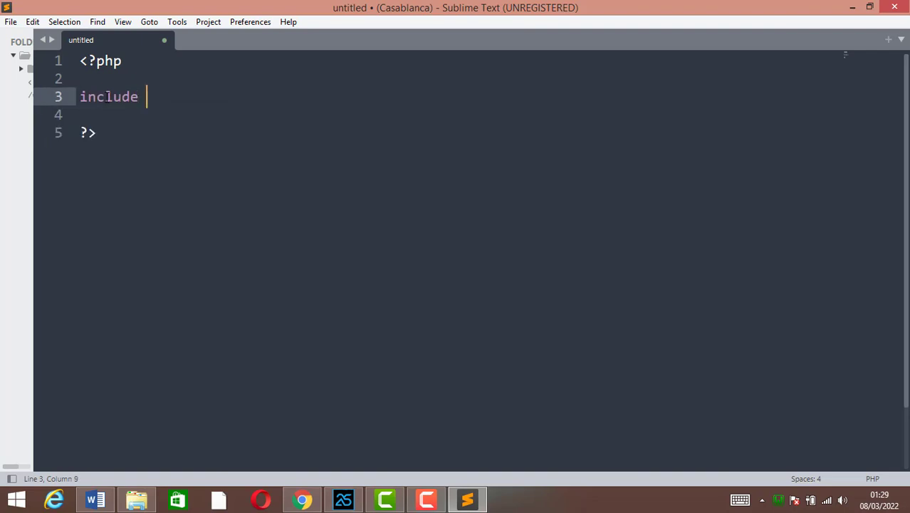
pyautogui.write('"/.../";')
# Add the prefix WB_ directly before include on line 3 of the PHP code.
pyautogui.click(83, 96)
pyautogui.doubleClick(103, 96)
pyautogui.click(104, 96)
pyautogui.click(80, 97)
pyautogui.write('WB_')
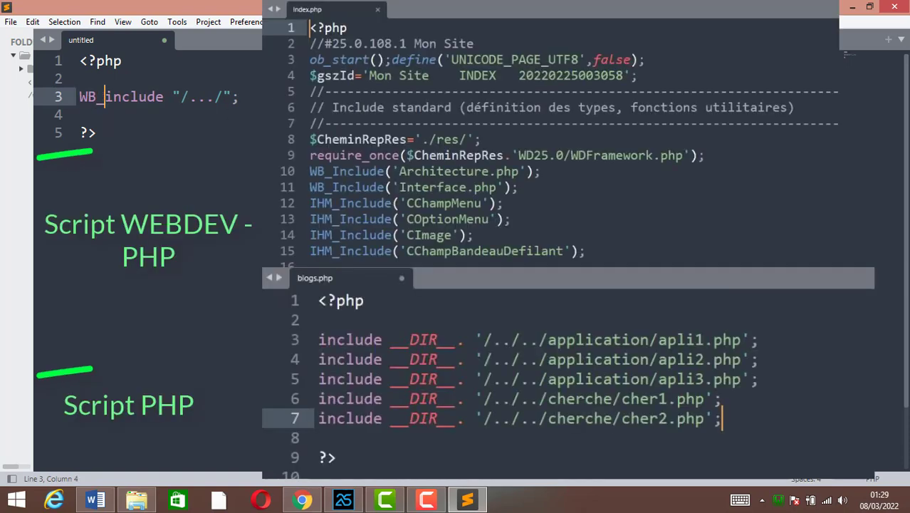
# Highlight the WB_ prefix and the whole WB_include keyword on line 3 to examine the WEBDEV-style syntax.
pyautogui.click(98, 97)
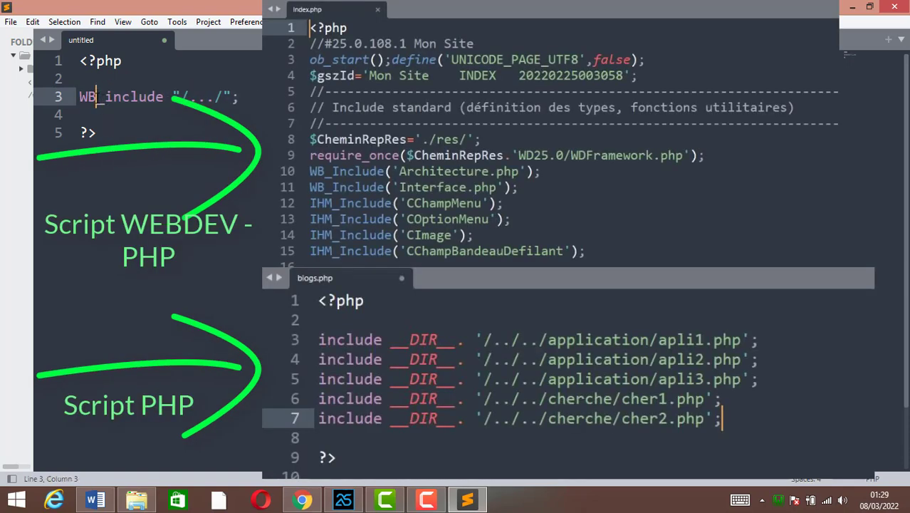
pyautogui.moveTo(106, 99); pyautogui.dragTo(79, 98)
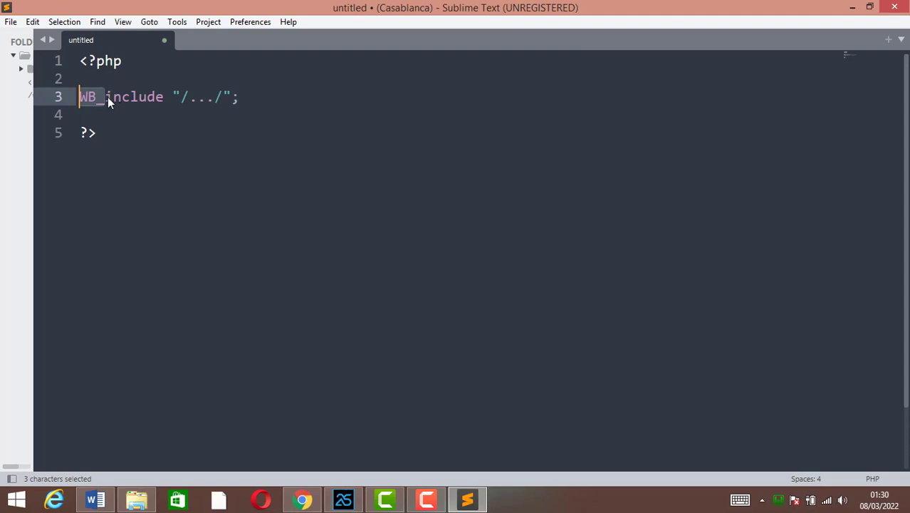
pyautogui.click(108, 97)
pyautogui.moveTo(95, 99); pyautogui.dragTo(79, 98)
pyautogui.click(113, 98)
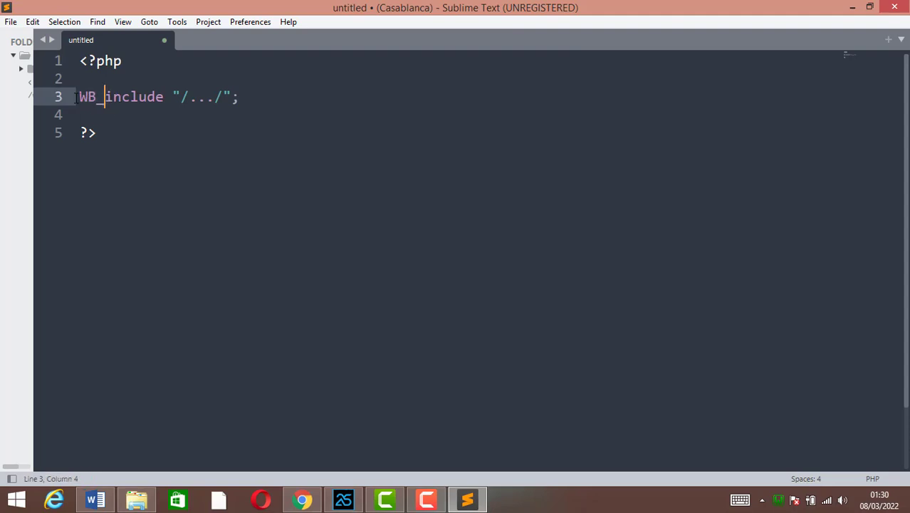
pyautogui.moveTo(106, 97); pyautogui.dragTo(74, 97)
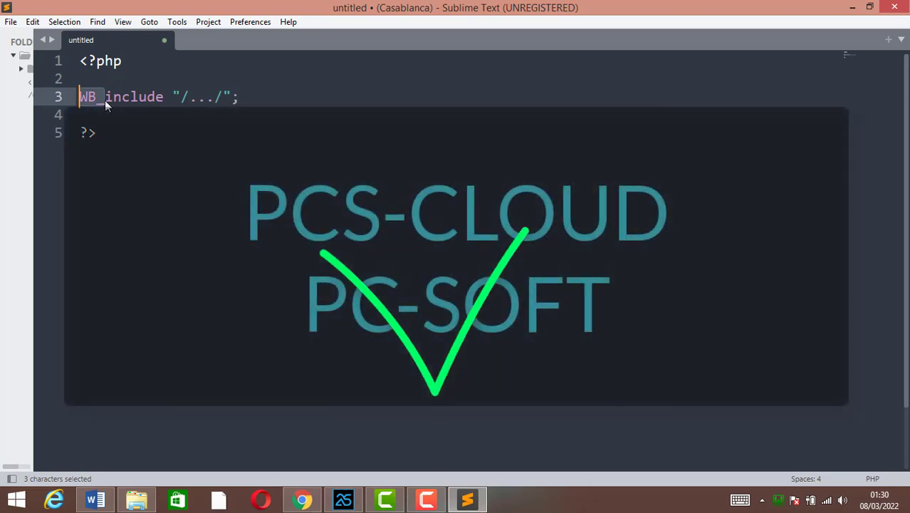
pyautogui.moveTo(106, 100); pyautogui.dragTo(77, 99)
pyautogui.click(107, 99)
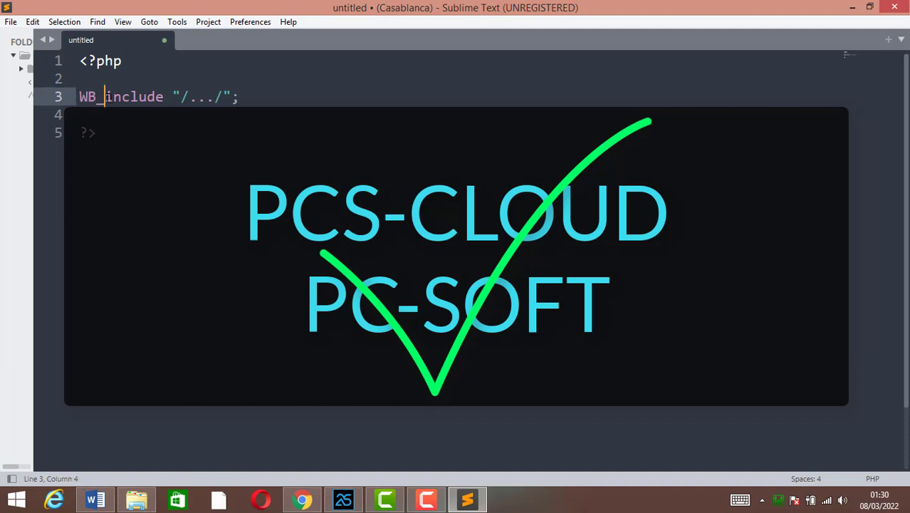
pyautogui.doubleClick(123, 96)
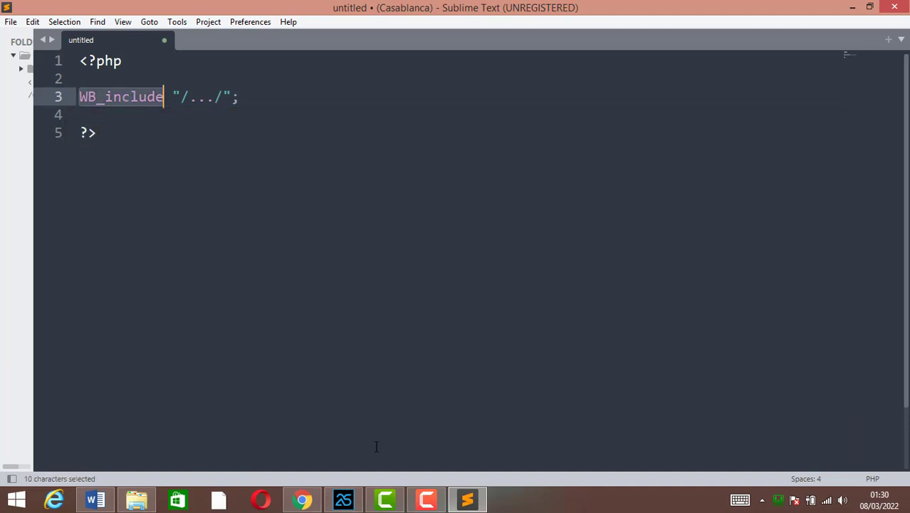
# Switch to Chrome, review the local index.html address and bring up the cPanel login page.
pyautogui.click(302, 500)
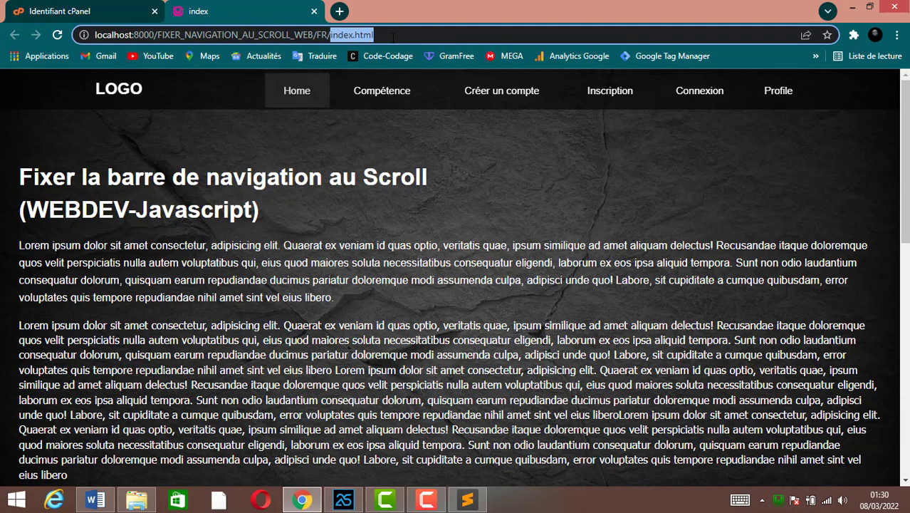
pyautogui.click(420, 37)
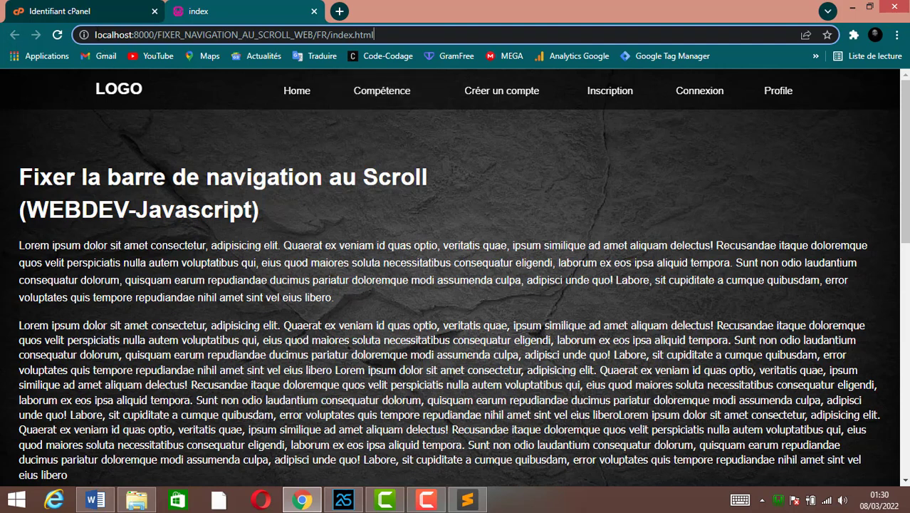
pyautogui.click(96, 17)
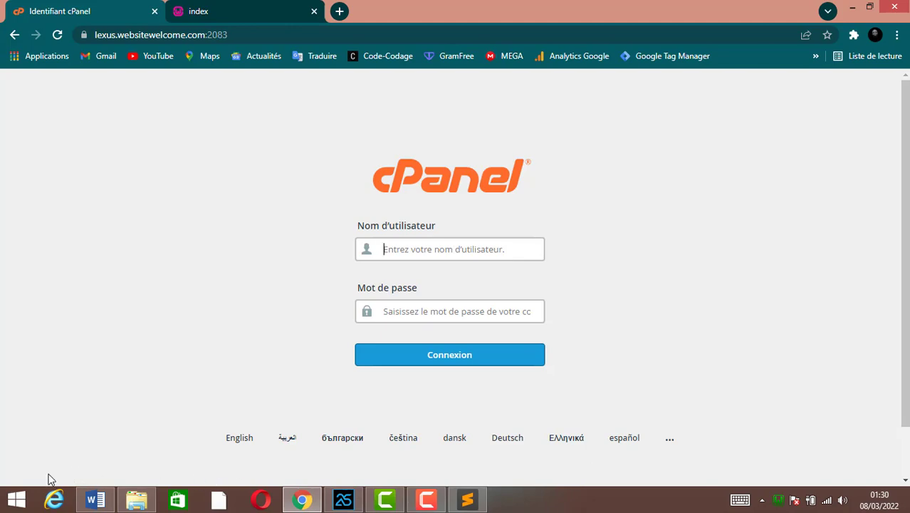
# Search the computer for FileZilla and launch it.
pyautogui.click(14, 502)
pyautogui.write('fileZilla')
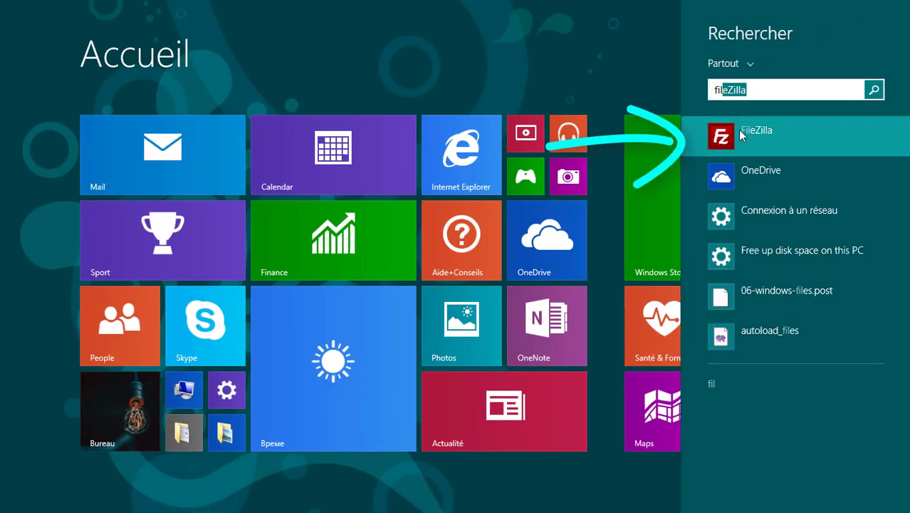
pyautogui.click(687, 142)
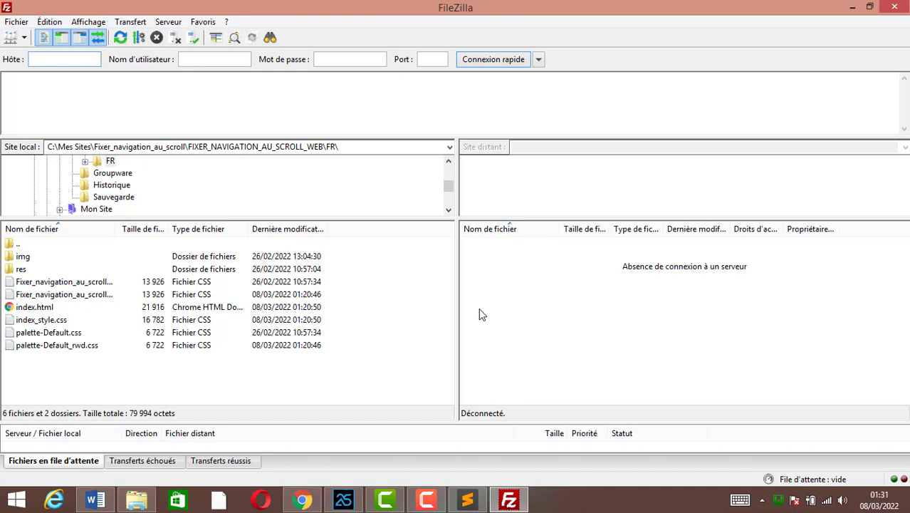
# Return to cPanel in Chrome and open the Sous-domaines page from the Domaines section.
pyautogui.click(302, 500)
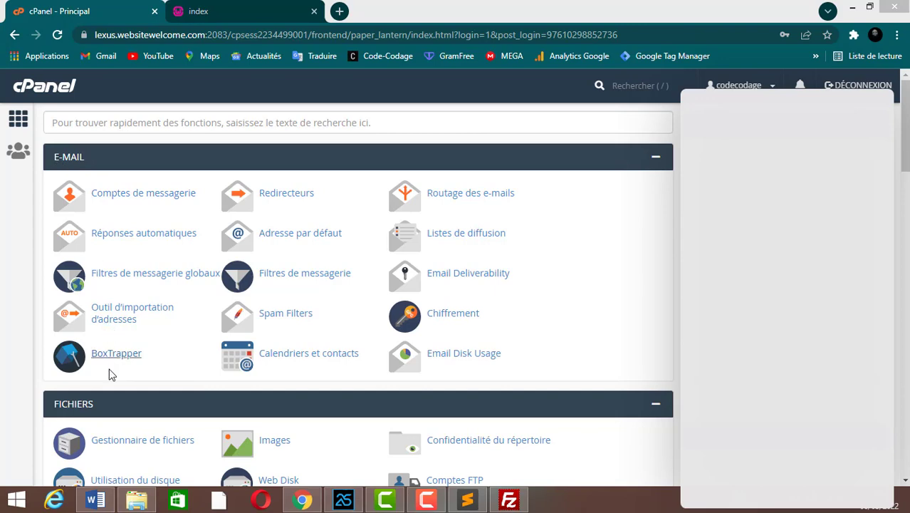
pyautogui.scroll(-1, 80, 365)
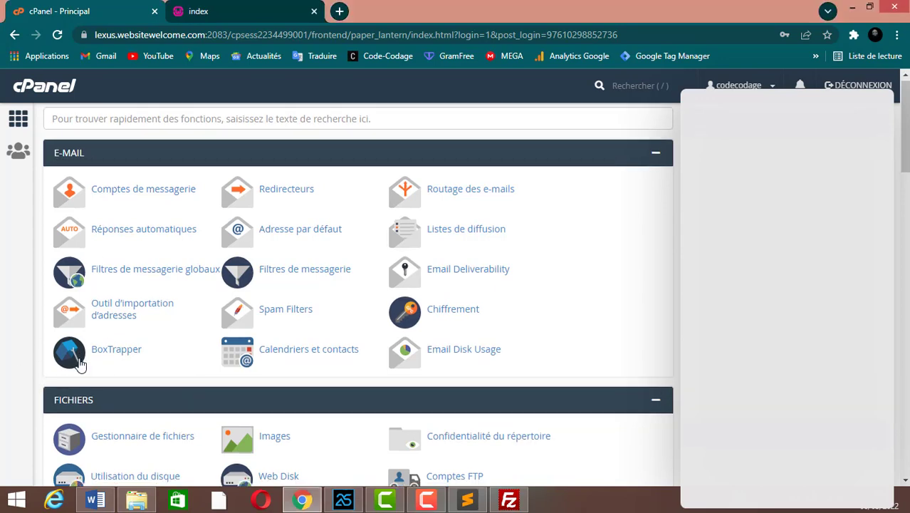
pyautogui.scroll(-12, 80, 365)
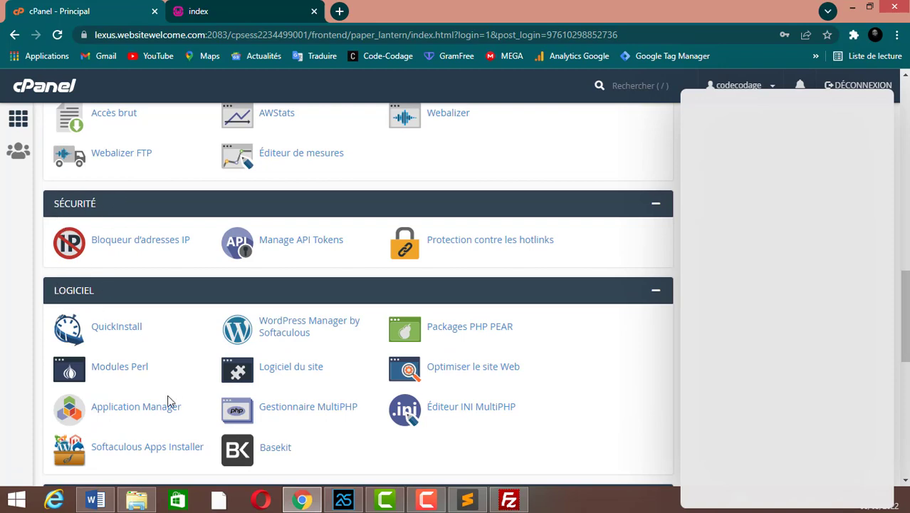
pyautogui.scroll(3, 169, 403)
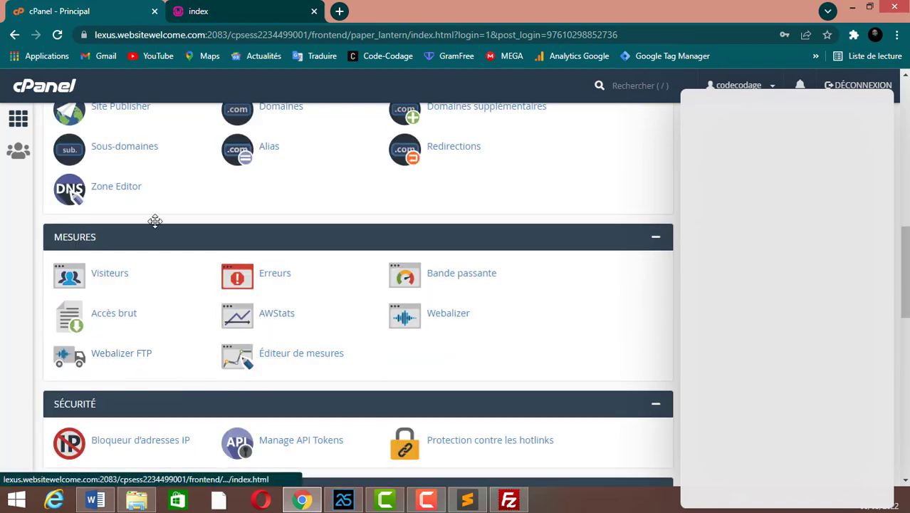
pyautogui.scroll(2, 163, 334)
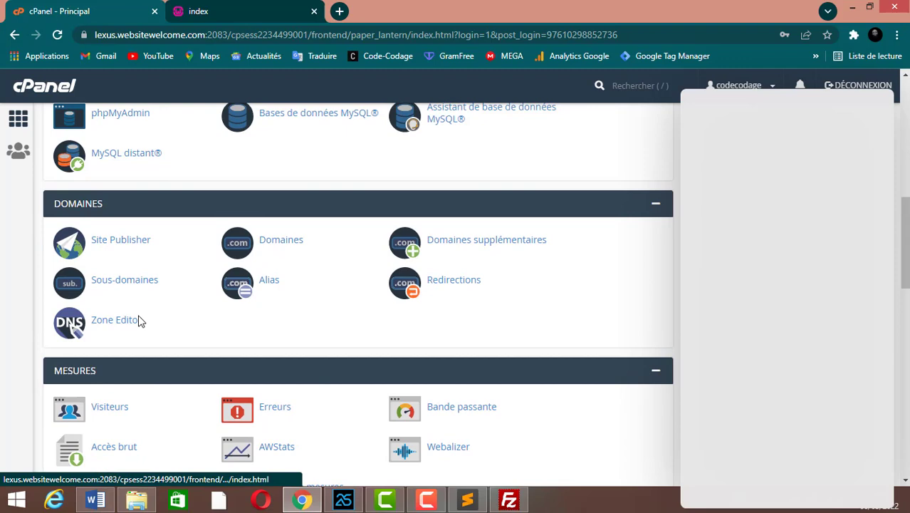
pyautogui.click(117, 281)
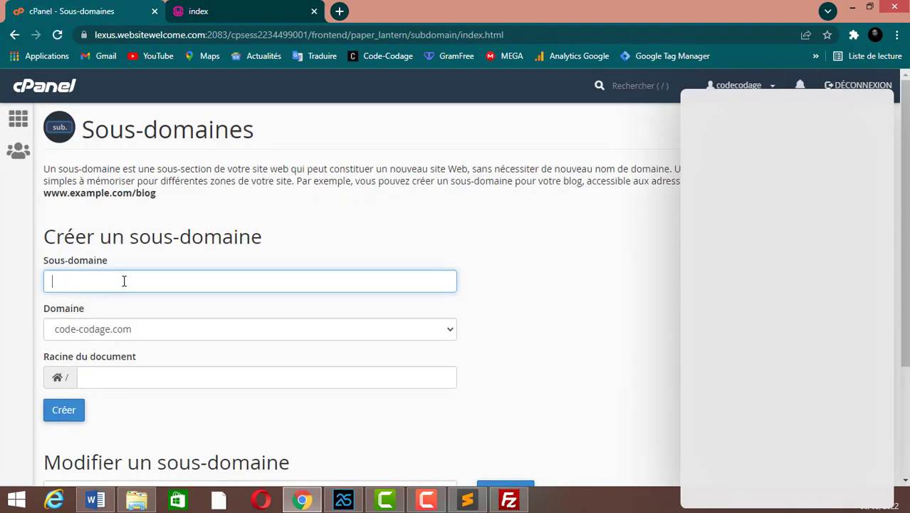
# Enter exempletest as the subdomain of code-codage.com and copy the filled-in document root exempletest.code-codage.com.
pyautogui.click(124, 282)
pyautogui.write('exempletest')
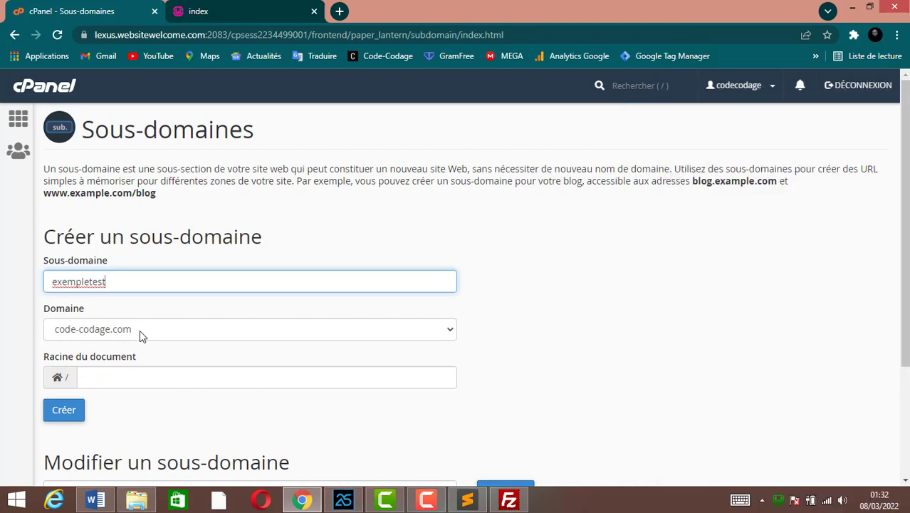
pyautogui.click(104, 378)
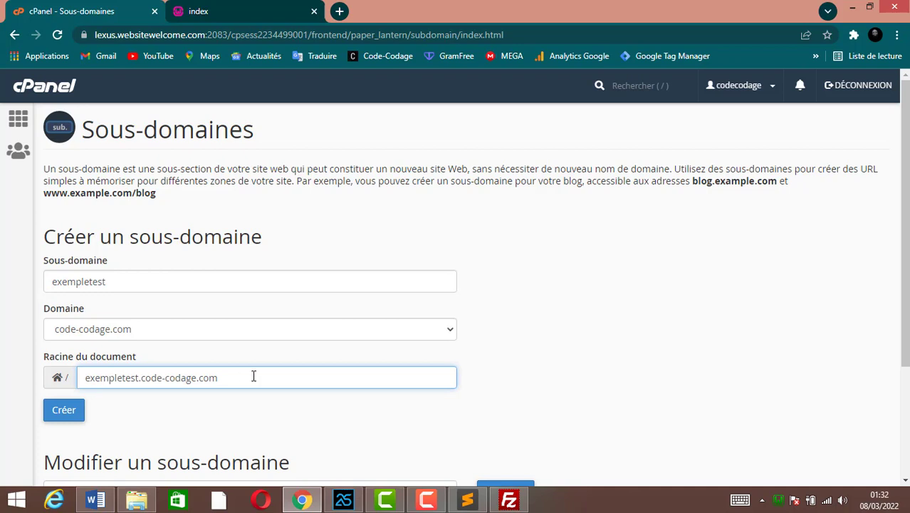
pyautogui.moveTo(252, 374); pyautogui.dragTo(73, 382)
pyautogui.hotkey('ctrl', 'c')
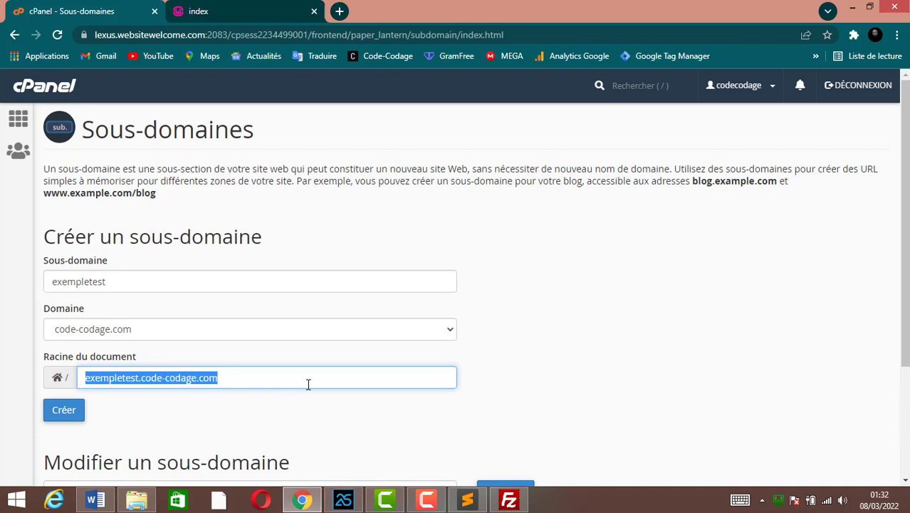
# Create the exempletest subdomain and go back to the list of existing subdomains.
pyautogui.scroll(-1, 312, 379)
pyautogui.scroll(-3, 312, 379)
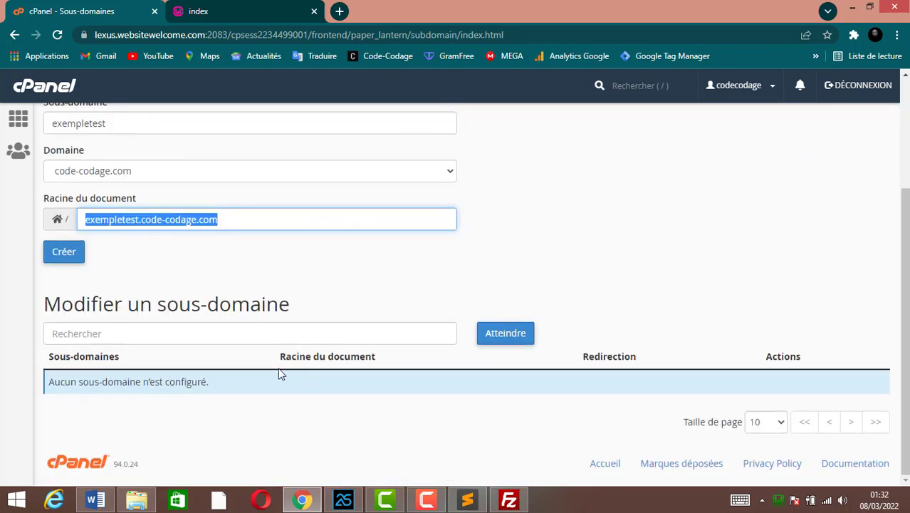
pyautogui.click(47, 258)
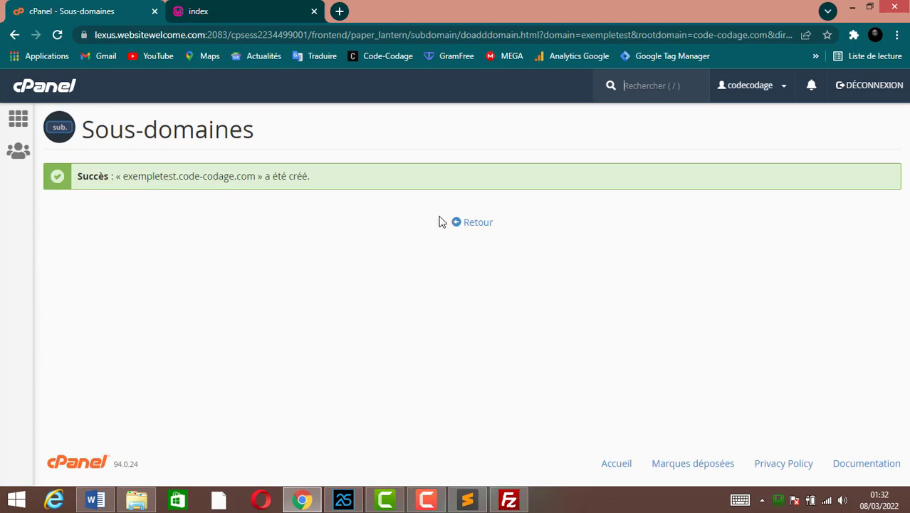
pyautogui.click(479, 227)
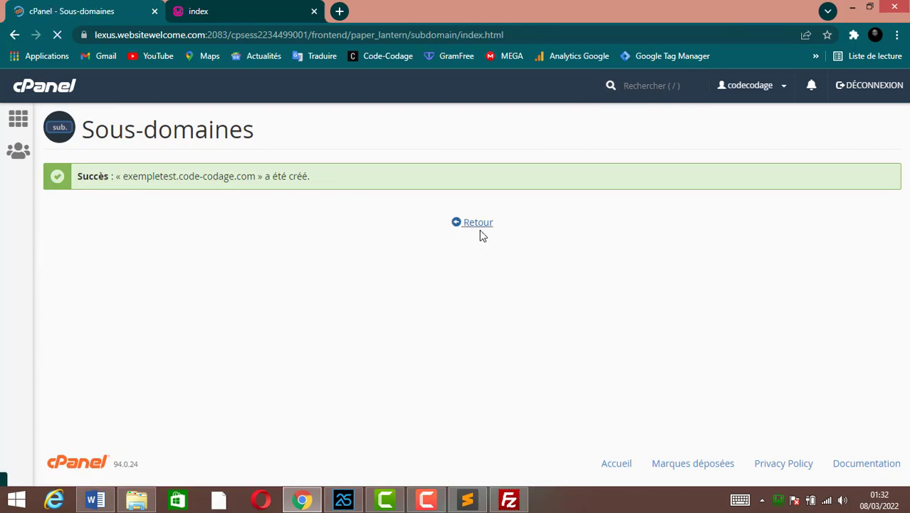
pyautogui.scroll(-3, 499, 356)
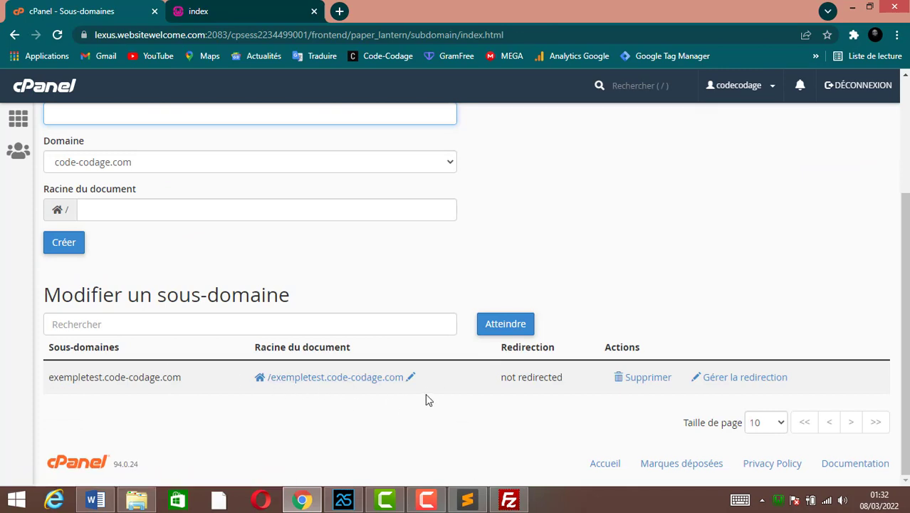
# Load exempletest.code-codage.com in a new browser tab to test the subdomain.
pyautogui.click(575, 509)
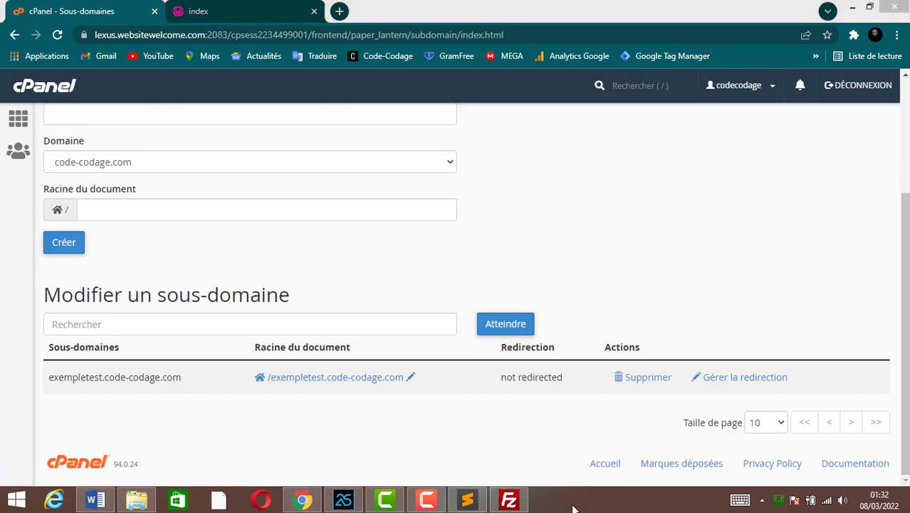
pyautogui.click(339, 13)
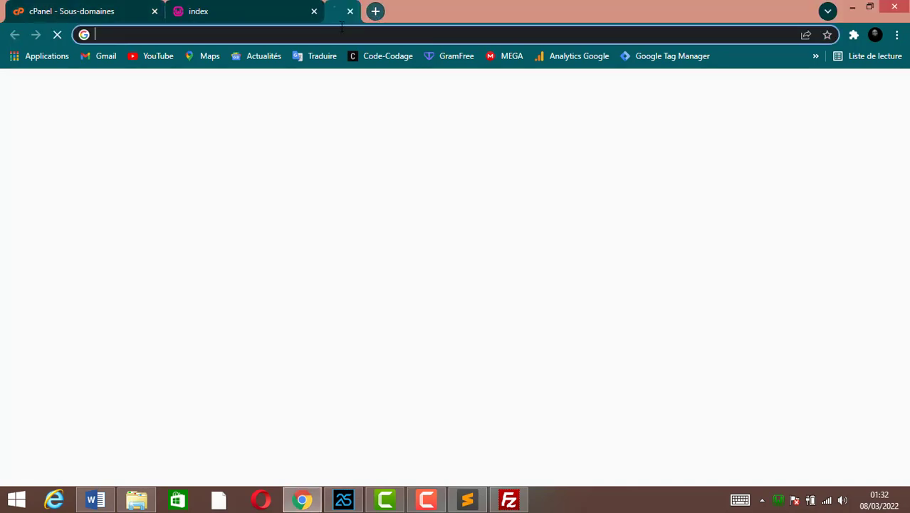
pyautogui.click(342, 32)
pyautogui.hotkey('ctrl', 'v')
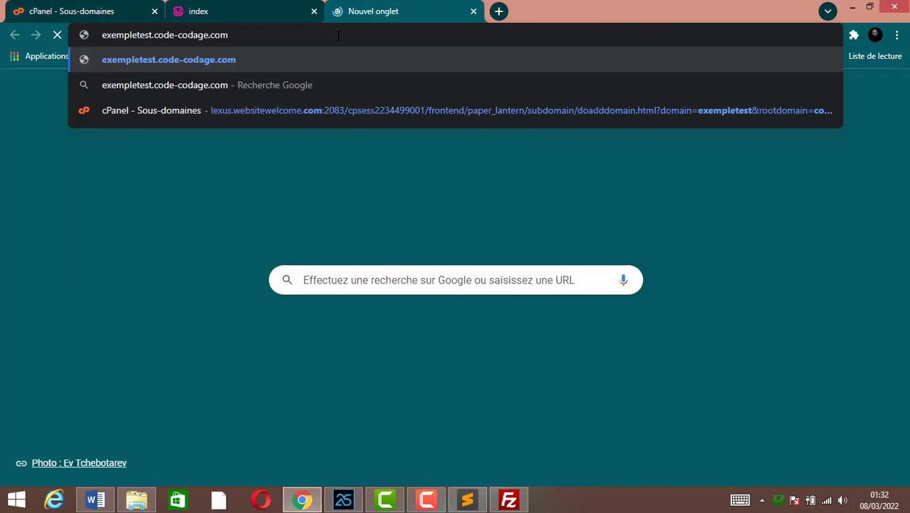
pyautogui.press('Return')
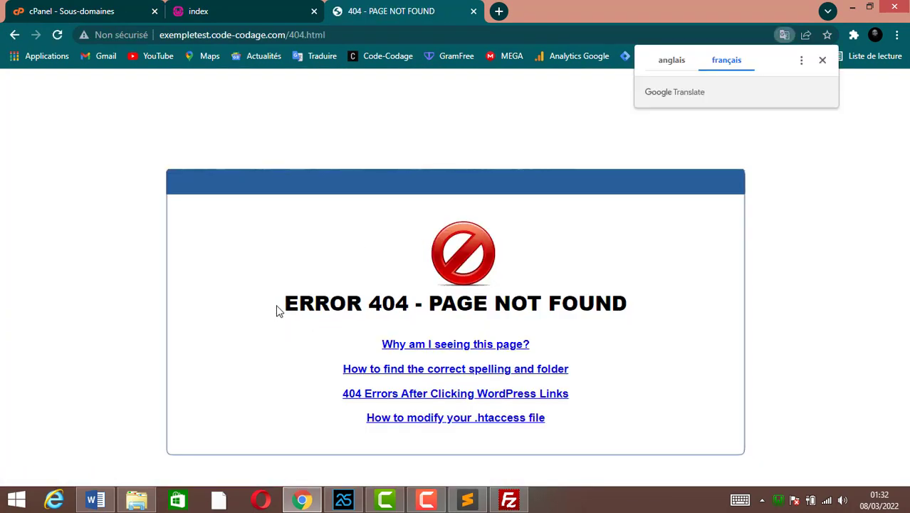
# Check the error heading on the new subdomain's page and return to the cPanel list of subdomains.
pyautogui.moveTo(278, 310); pyautogui.dragTo(572, 305)
pyautogui.click(249, 294)
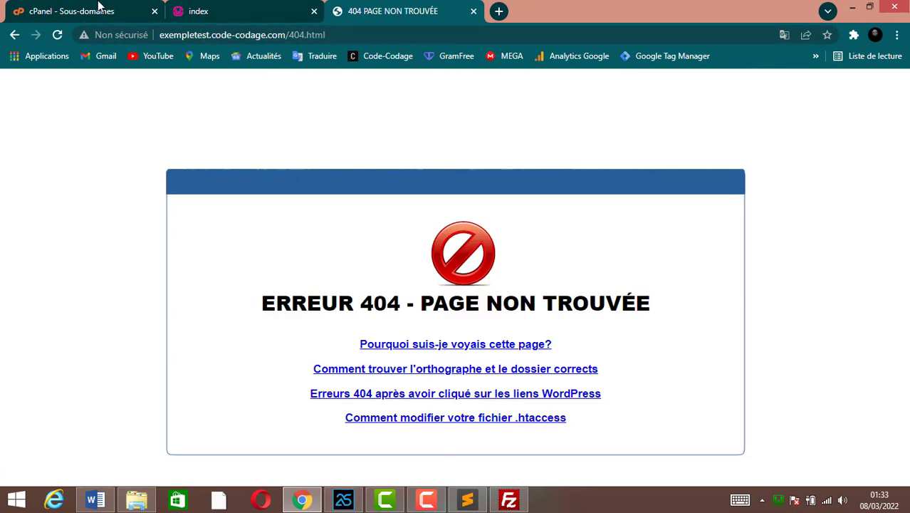
pyautogui.hotkey('ctrl', '1')
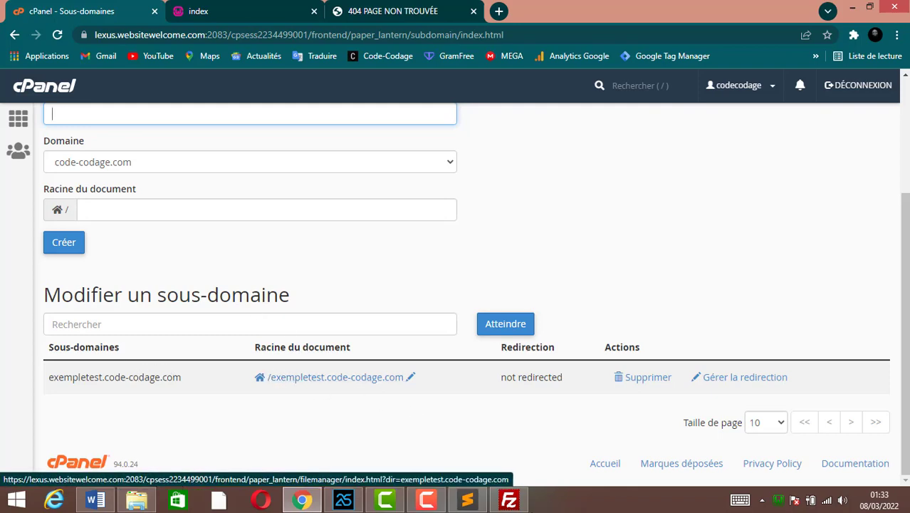
# Switch to FileZilla and open the exempletest.code-codage.com folder on the remote site.
pyautogui.click(509, 500)
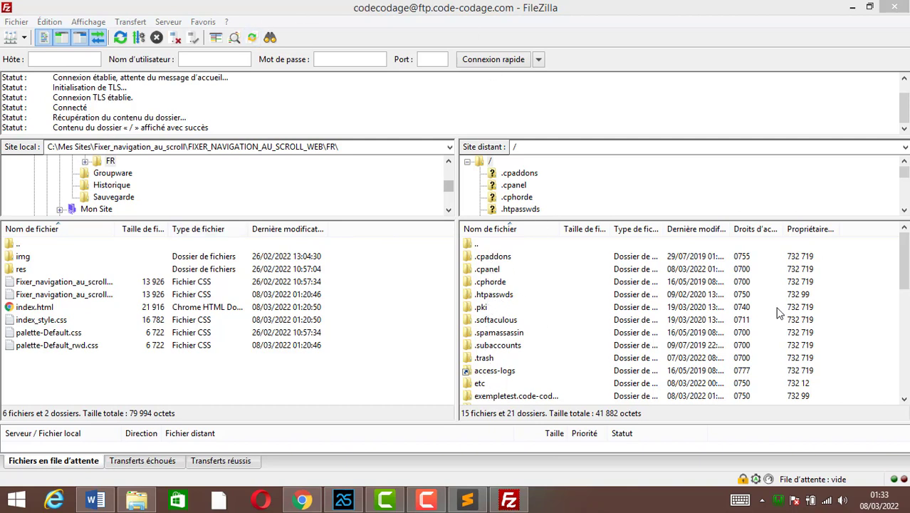
pyautogui.moveTo(903, 262); pyautogui.dragTo(903, 282)
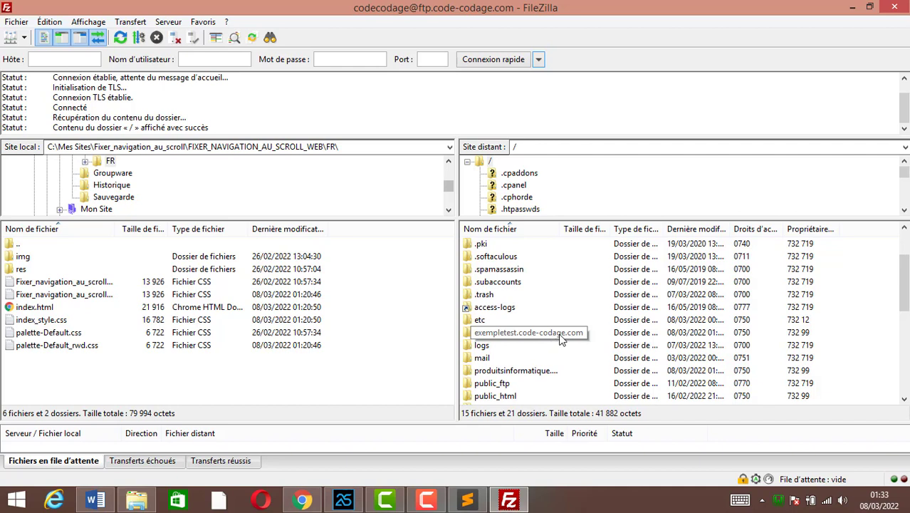
pyautogui.click(591, 148)
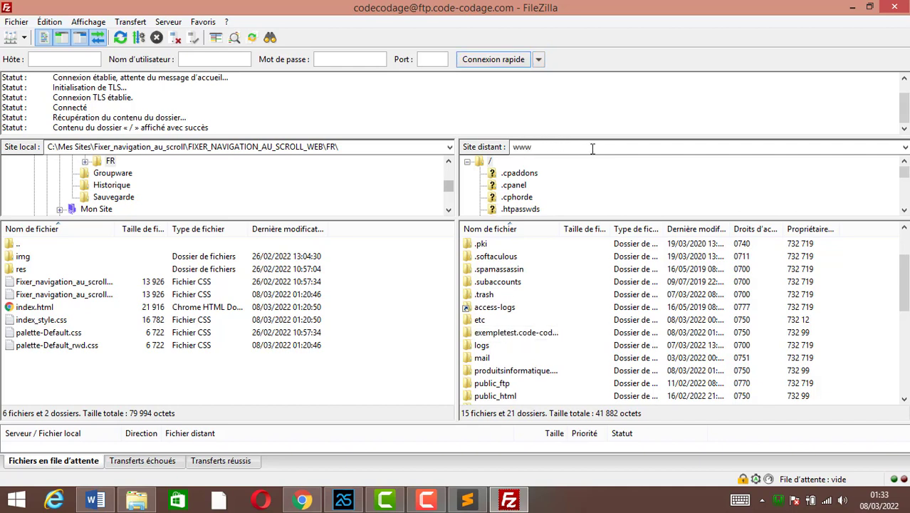
pyautogui.hotkey('ctrl', 'a')
pyautogui.press('BackSpace')
pyautogui.doubleClick(515, 333)
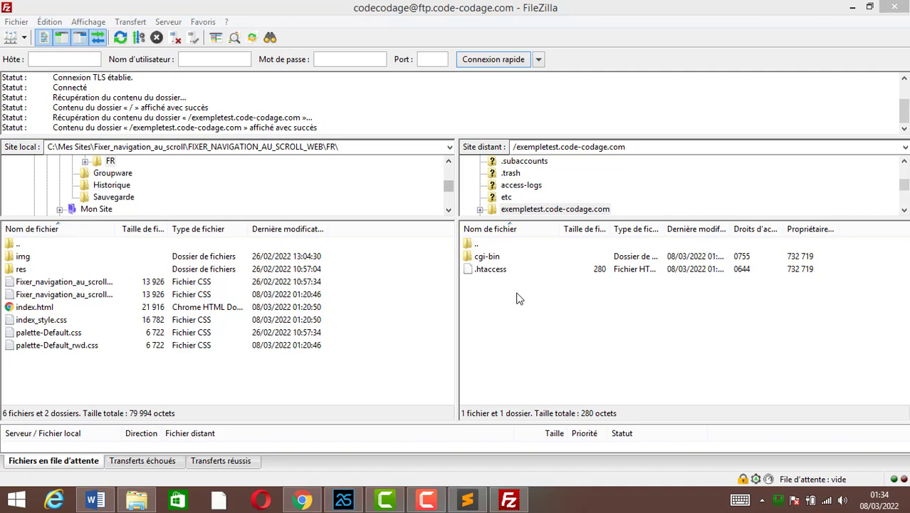
# In File Explorer, go up to the Fixer_navigation_au_scroll project folder and back down through FIXER_NAVIGATION_AU_SCROLL_WEB into FR.
pyautogui.click(151, 498)
pyautogui.moveTo(604, 178); pyautogui.dragTo(448, 109)
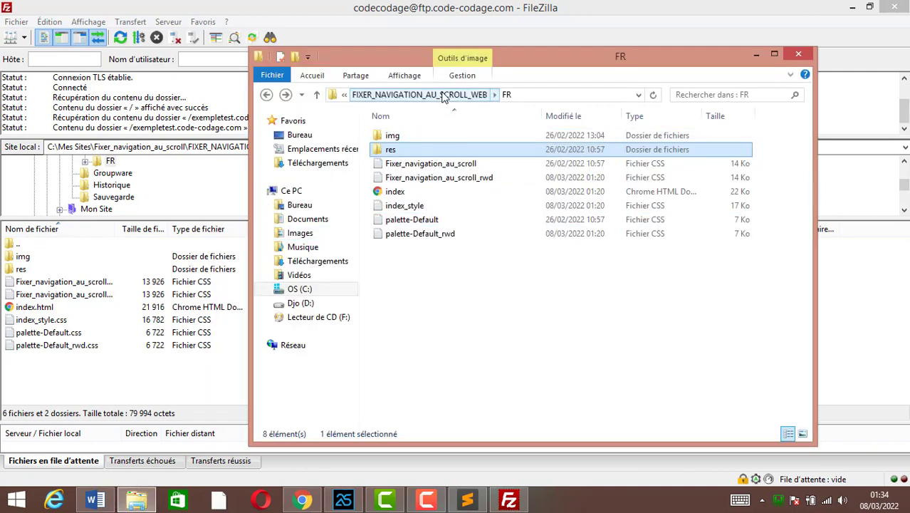
pyautogui.click(420, 95)
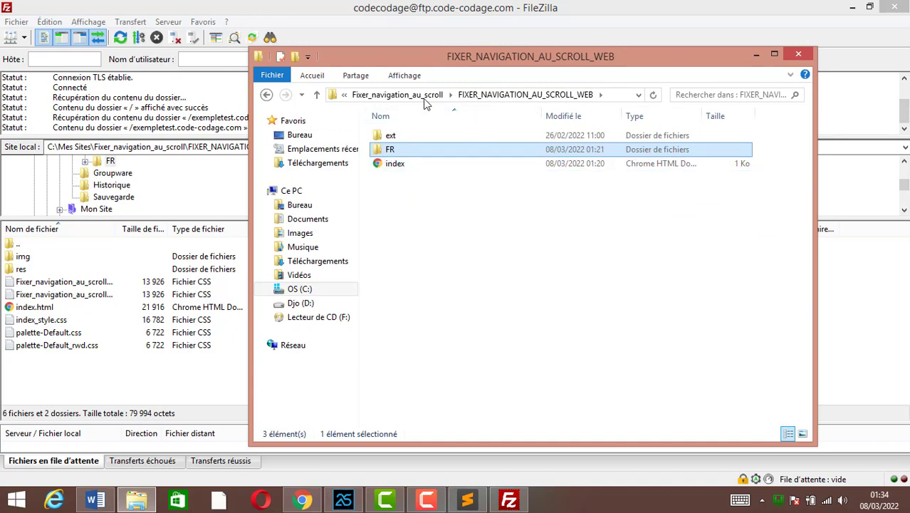
pyautogui.click(404, 95)
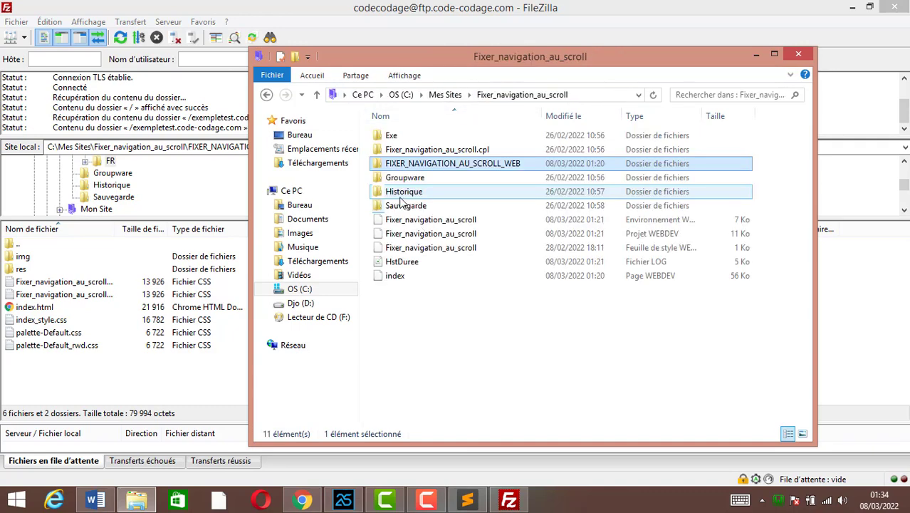
pyautogui.doubleClick(431, 166)
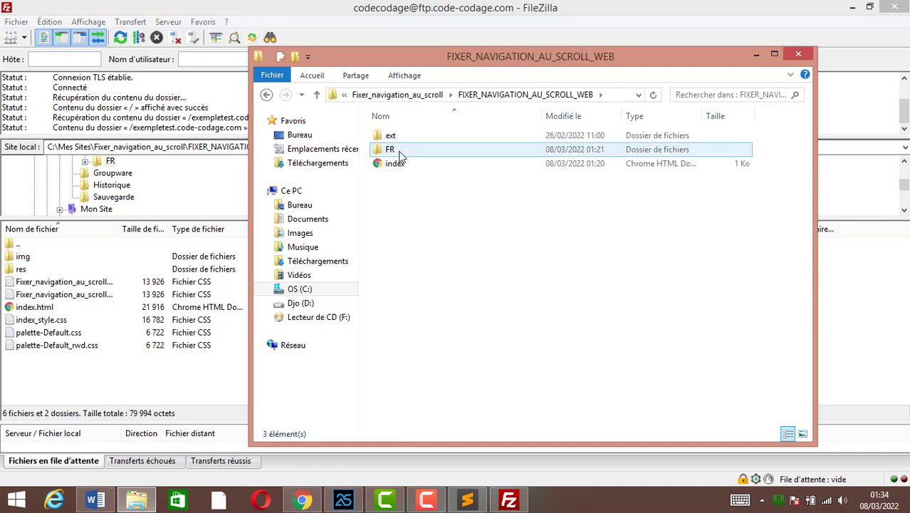
pyautogui.doubleClick(399, 153)
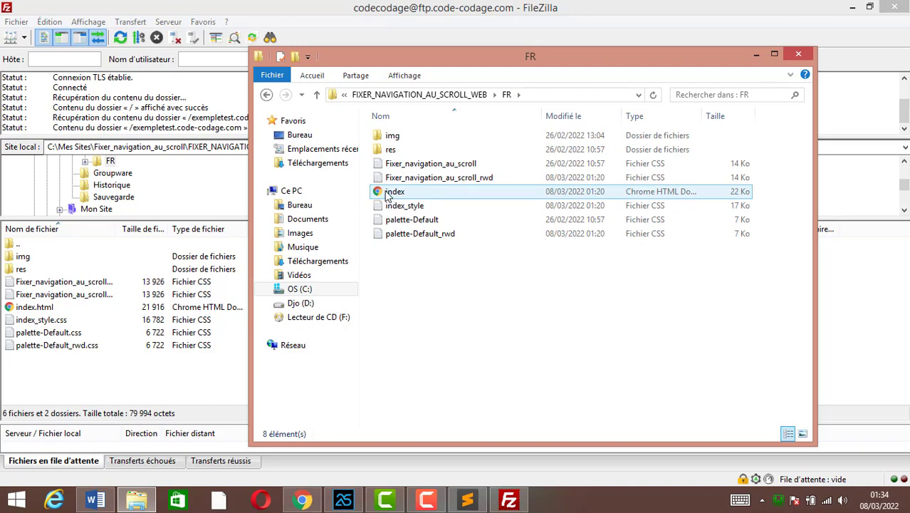
# Open the index file of the FIXER_NAVIGATION_AU_SCROLL_WEB folder in Sublime Text and examine its redirect code.
pyautogui.press('BackSpace')
pyautogui.click(424, 169)
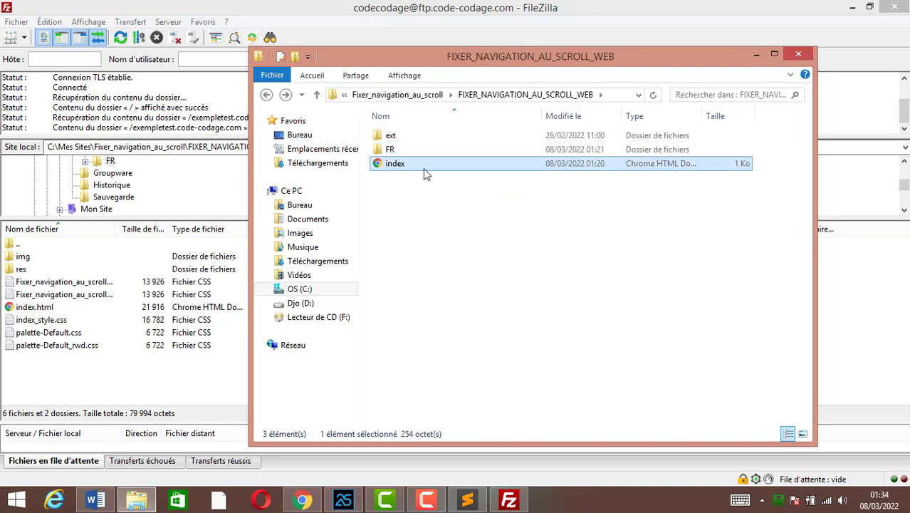
pyautogui.moveTo(489, 163); pyautogui.dragTo(430, 288)
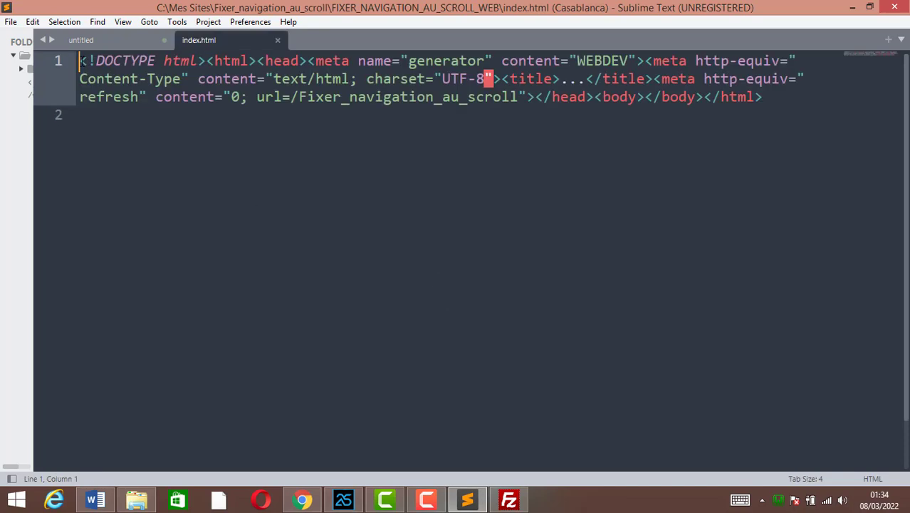
pyautogui.moveTo(80, 61); pyautogui.dragTo(747, 80)
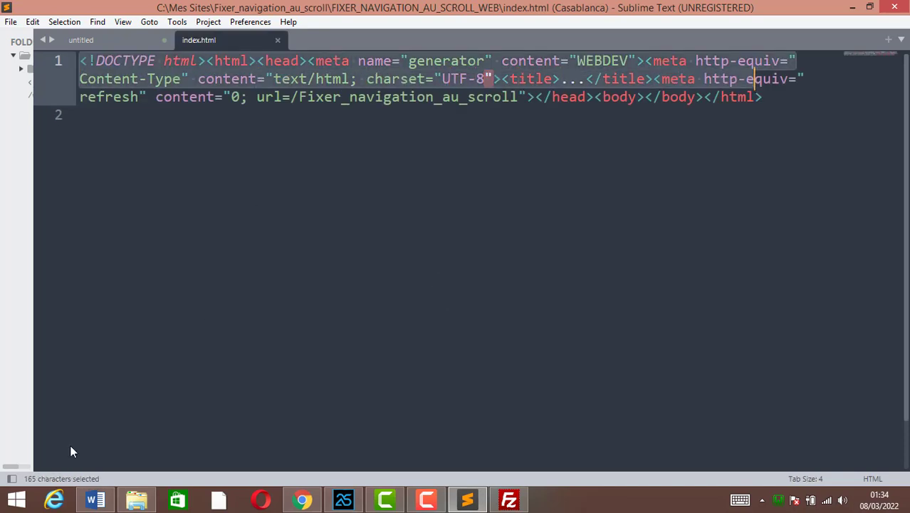
# Examine the FR folder's index.html in Sublime Text and view the same page in WEBDEV and in the localhost browser preview.
pyautogui.click(136, 500)
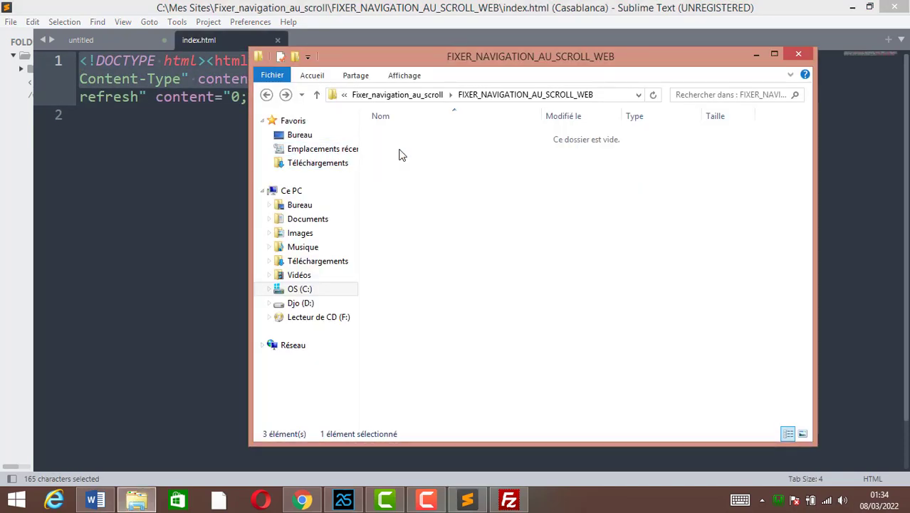
pyautogui.doubleClick(399, 154)
pyautogui.moveTo(410, 194); pyautogui.dragTo(183, 290)
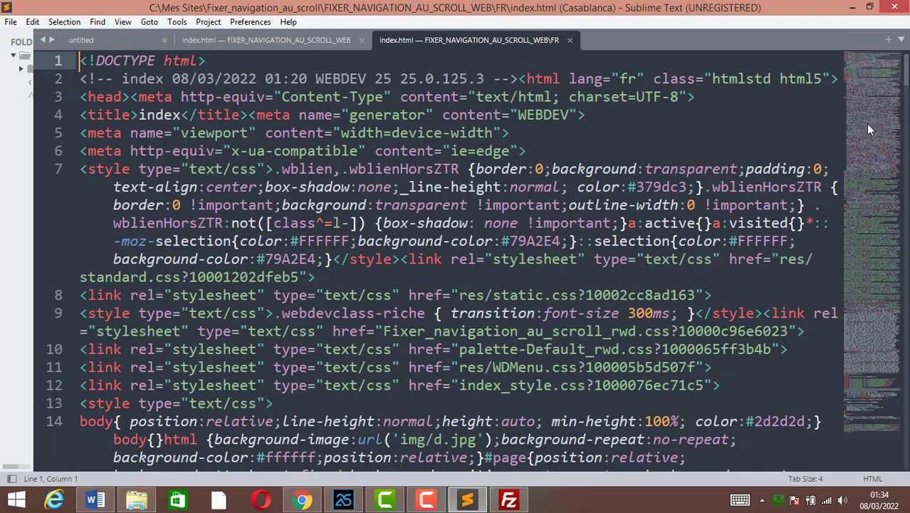
pyautogui.moveTo(866, 123); pyautogui.dragTo(864, 214)
pyautogui.click(344, 502)
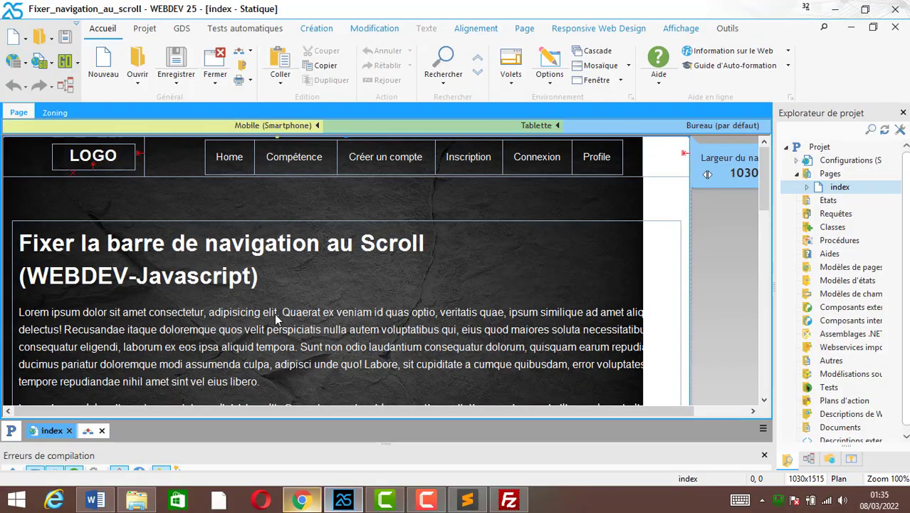
pyautogui.press('F9')
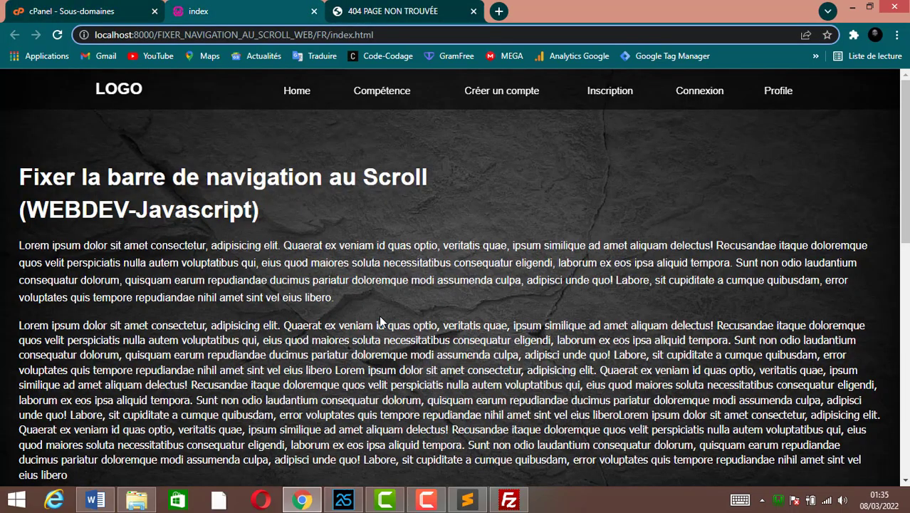
# In FileZilla, upload all files and folders of the local FR folder to the remote exempletest.code-codage.com folder.
pyautogui.click(509, 500)
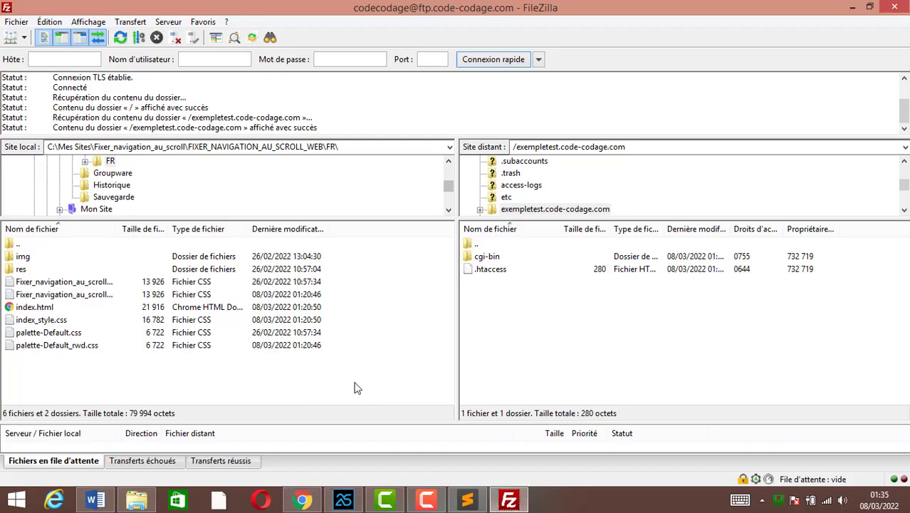
pyautogui.moveTo(356, 388); pyautogui.dragTo(18, 255)
pyautogui.rightClick(20, 257)
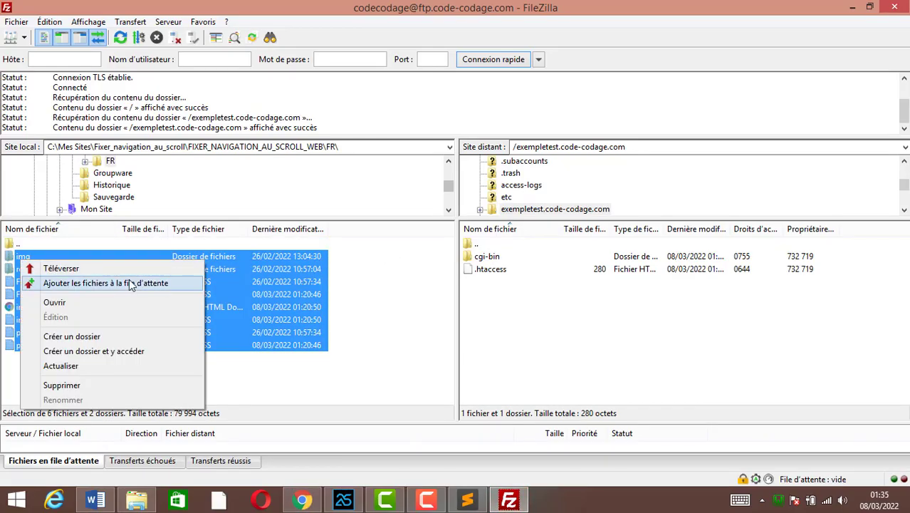
pyautogui.click(117, 270)
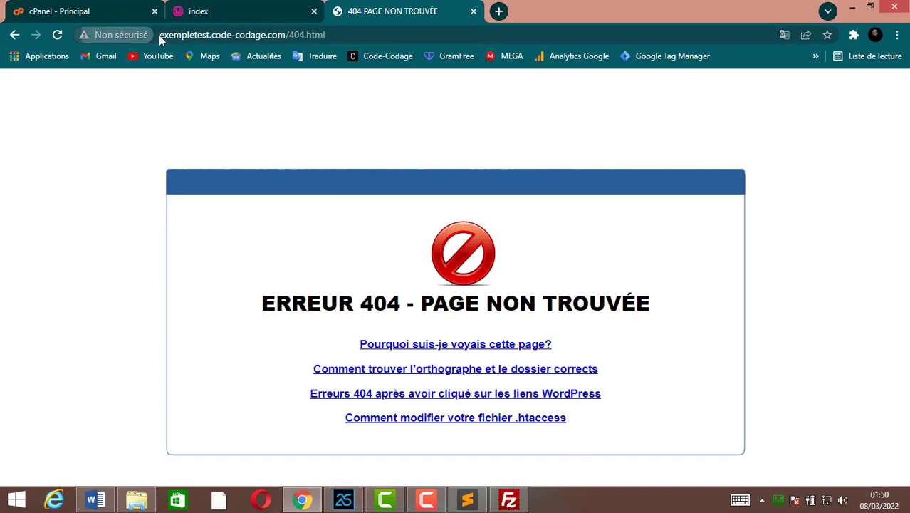
# Switch to Chrome and reload the subdomain's 404.html page after checking its address and error heading.
pyautogui.click(114, 35)
pyautogui.click(338, 35)
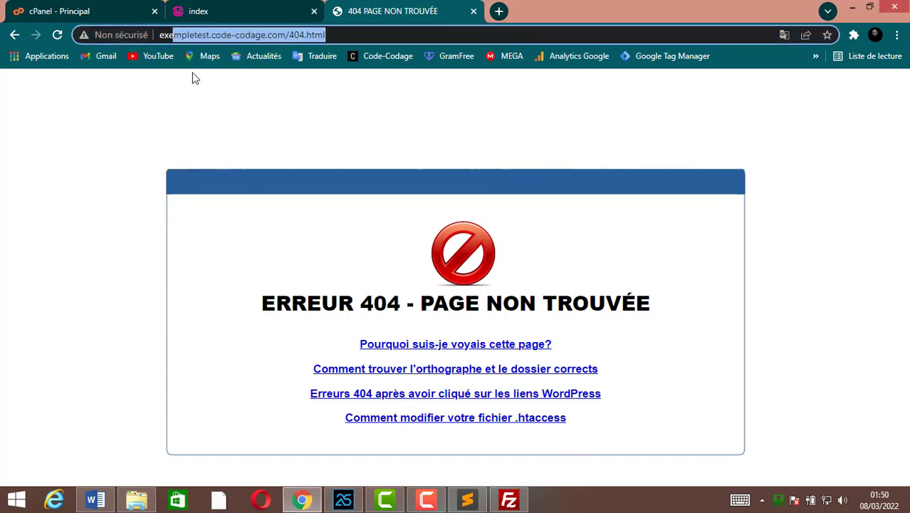
pyautogui.moveTo(260, 304); pyautogui.dragTo(676, 315)
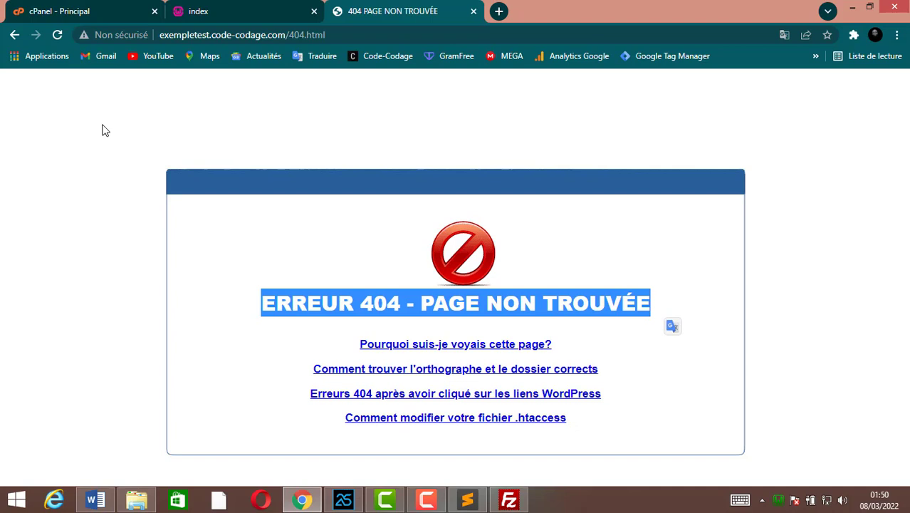
pyautogui.click(57, 36)
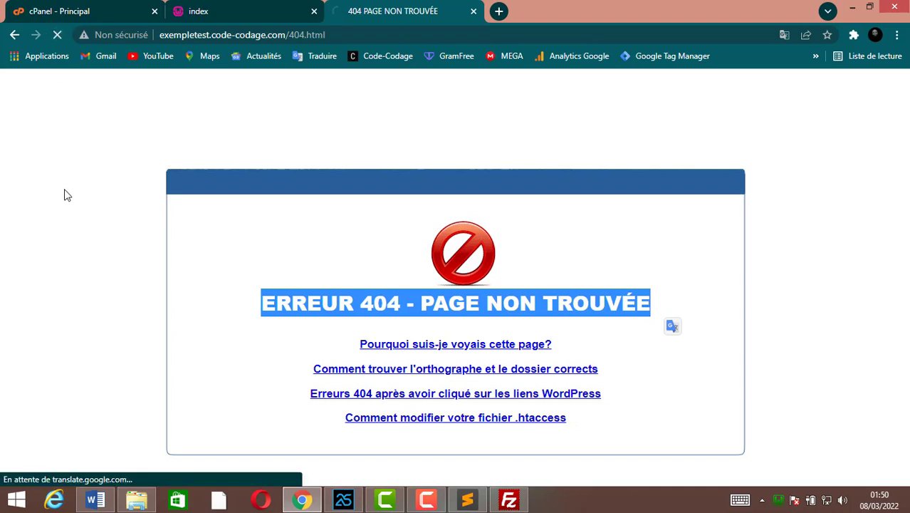
# Remove 404.html from the address and load exempletest.code-codage.com/.
pyautogui.click(306, 35)
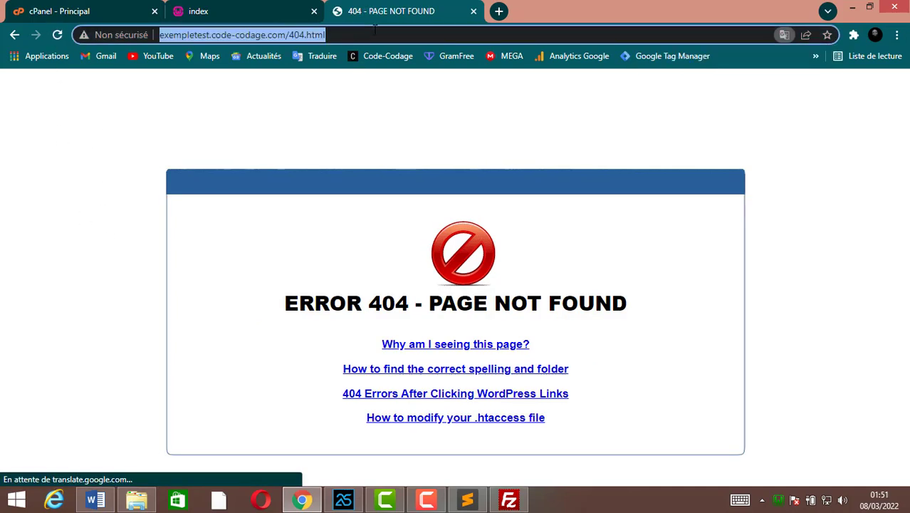
pyautogui.click(330, 35)
pyautogui.moveTo(326, 35); pyautogui.dragTo(290, 35)
pyautogui.press('BackSpace')
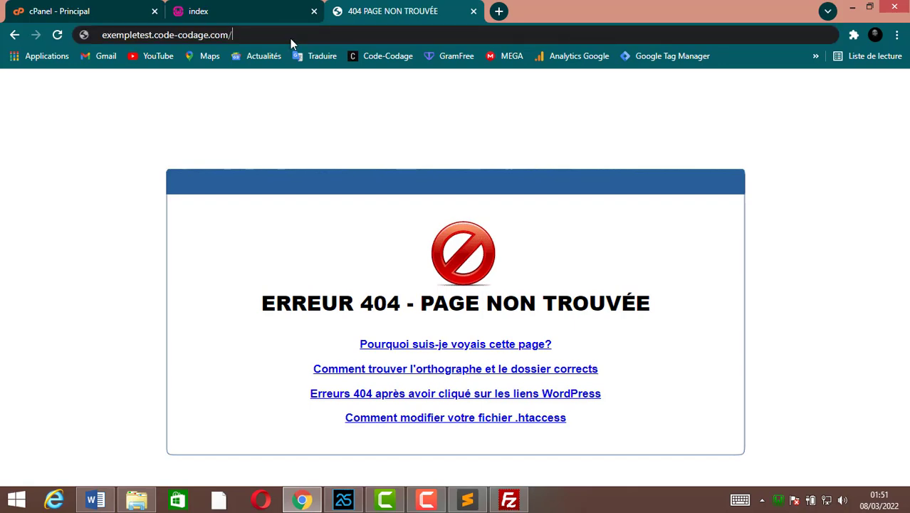
pyautogui.press('Return')
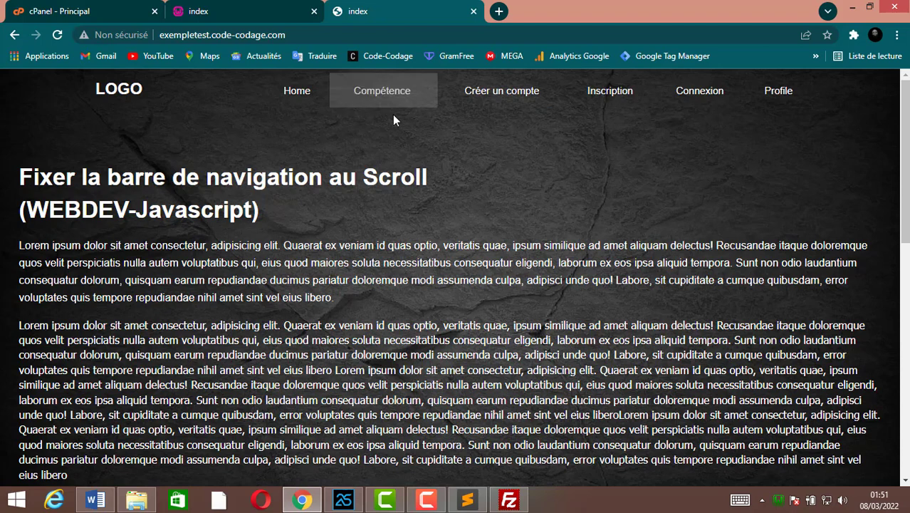
# Compare the localhost version of the index page with the hosted one at exempletest.code-codage.com, looking through both down their length.
pyautogui.click(239, 6)
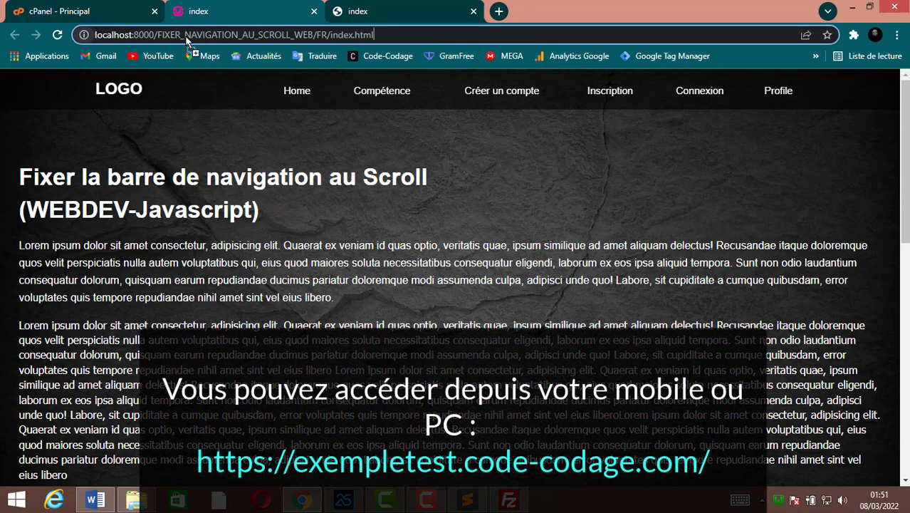
pyautogui.click(94, 34)
pyautogui.click(81, 152)
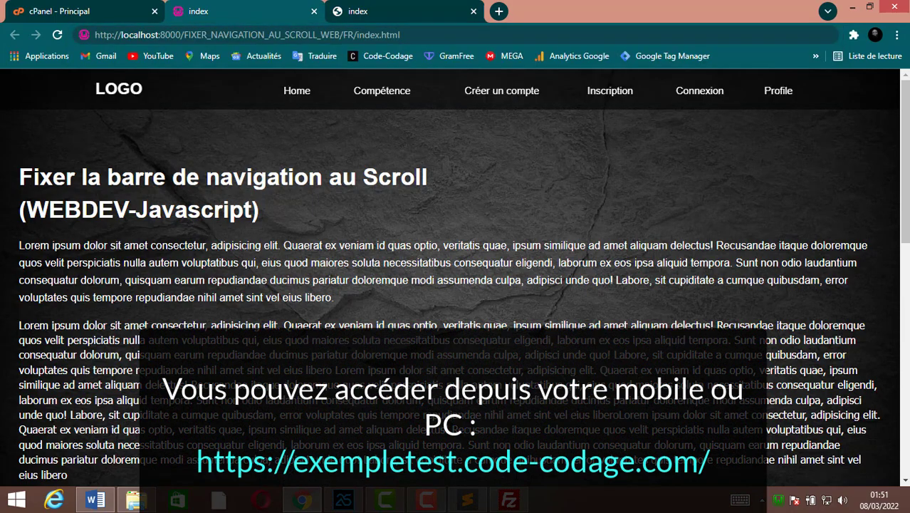
pyautogui.scroll(-3, 285, 214)
pyautogui.click(384, 11)
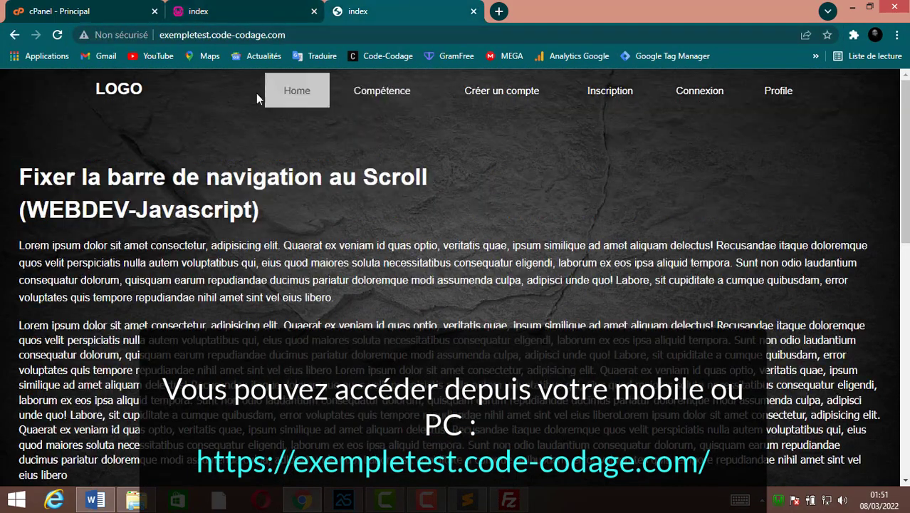
pyautogui.scroll(-2, 370, 420)
pyautogui.scroll(-10, 892, 211)
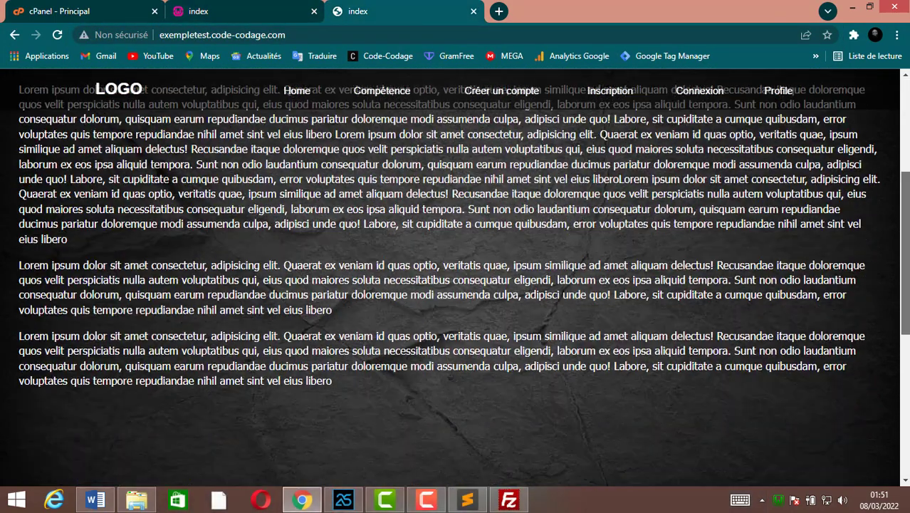
pyautogui.scroll(15, 892, 212)
pyautogui.click(255, 6)
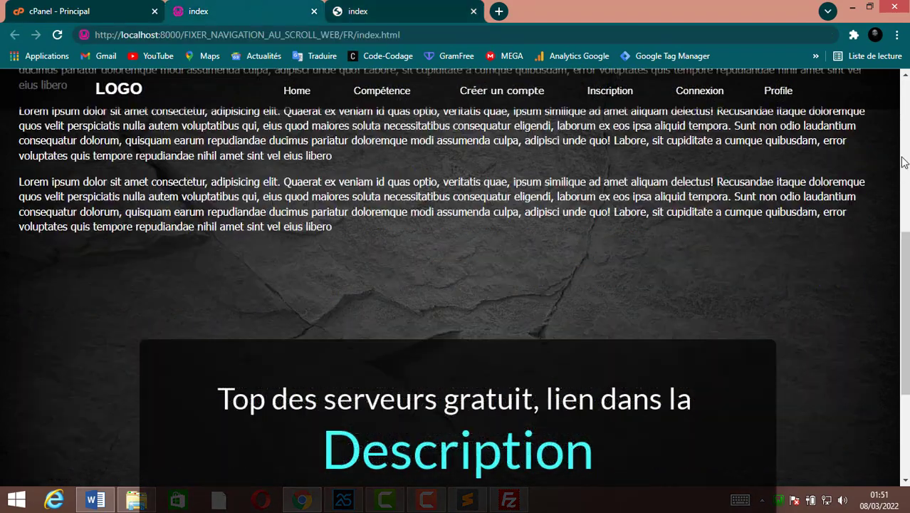
pyautogui.scroll(10, 456, 285)
pyautogui.click(412, 5)
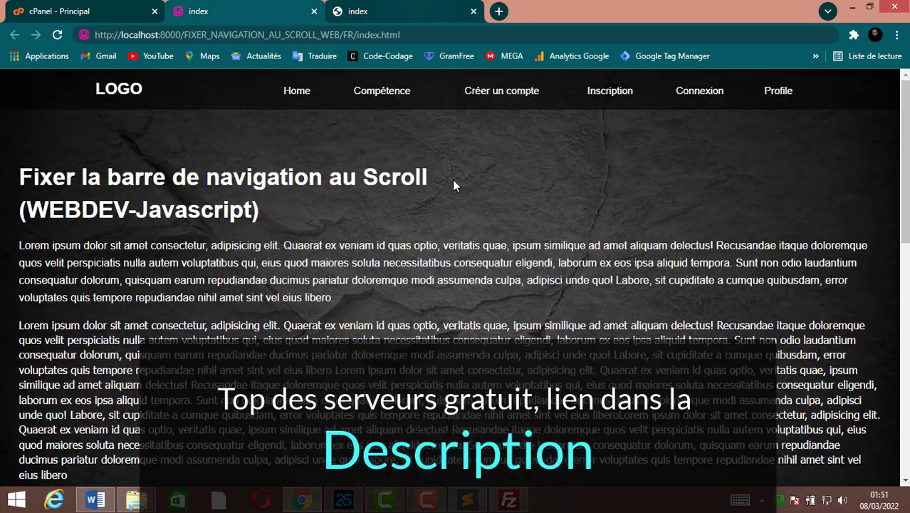
# Inspect the hosted page with the developer tools in the responsive device view and test its mobile navigation menu.
pyautogui.rightClick(491, 180)
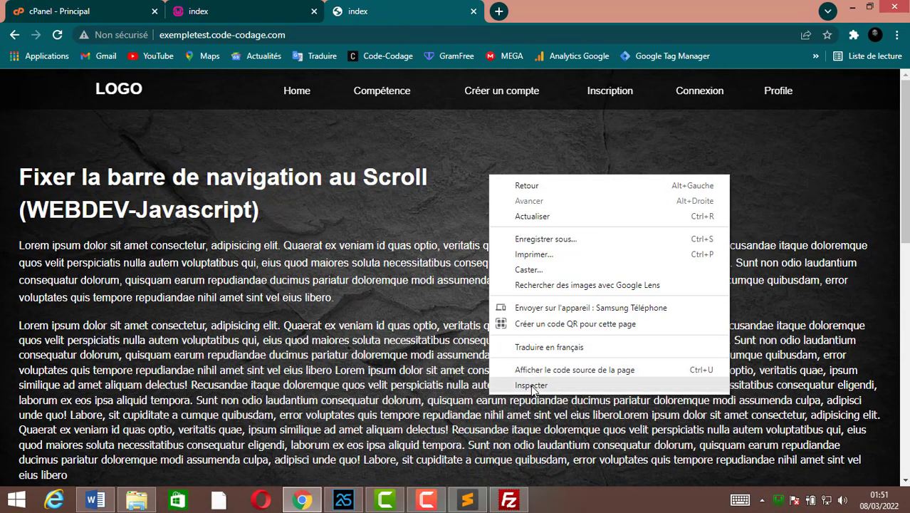
pyautogui.click(531, 385)
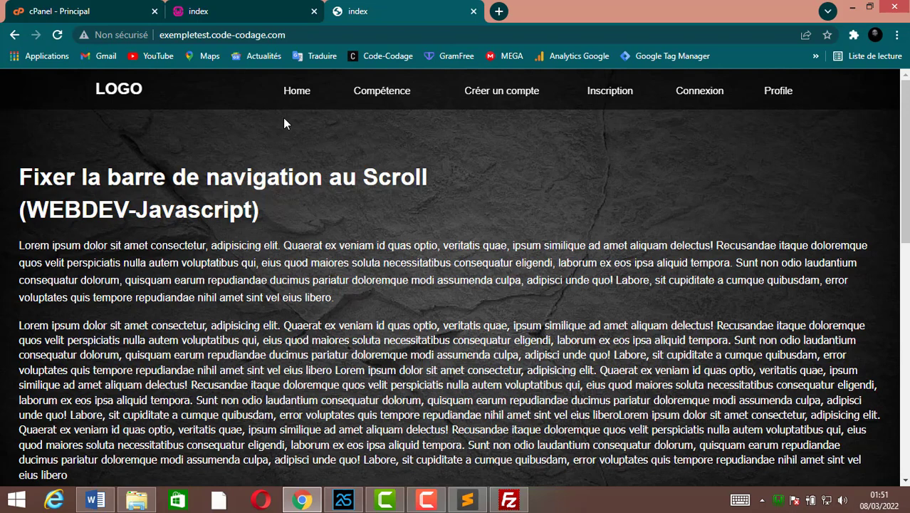
pyautogui.hotkey('ctrl', 'shift', 'i')
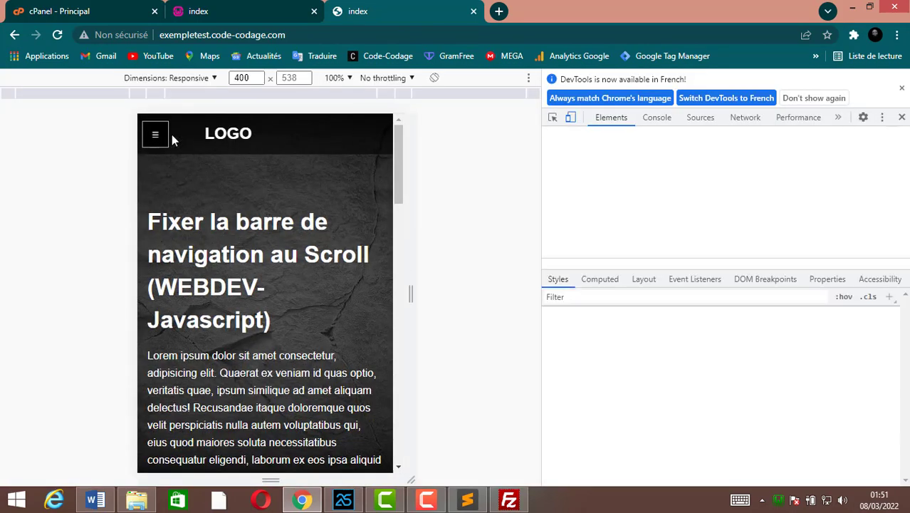
pyautogui.click(155, 134)
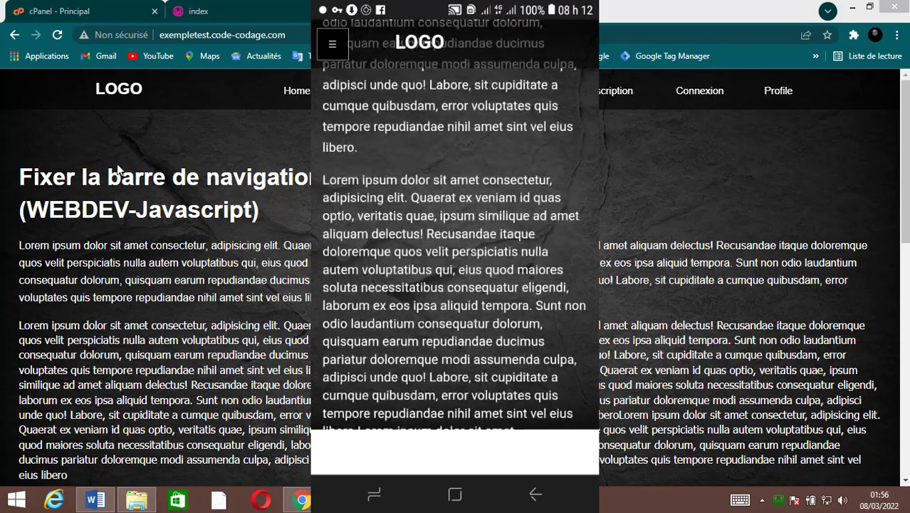
# Check the fixed navigation bar of the hosted desktop page while moving down through the text and back up.
pyautogui.scroll(-5, 263, 140)
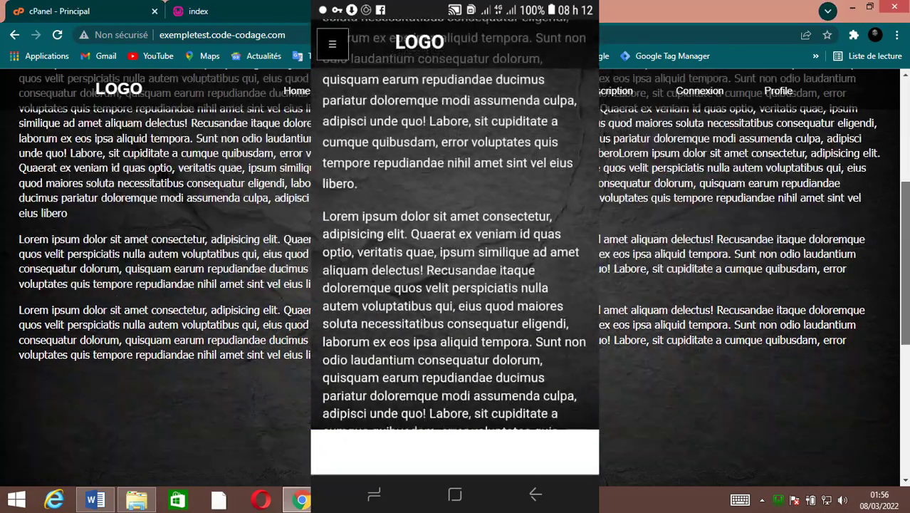
pyautogui.moveTo(197, 265); pyautogui.dragTo(275, 158)
pyautogui.moveTo(906, 303); pyautogui.dragTo(907, 155)
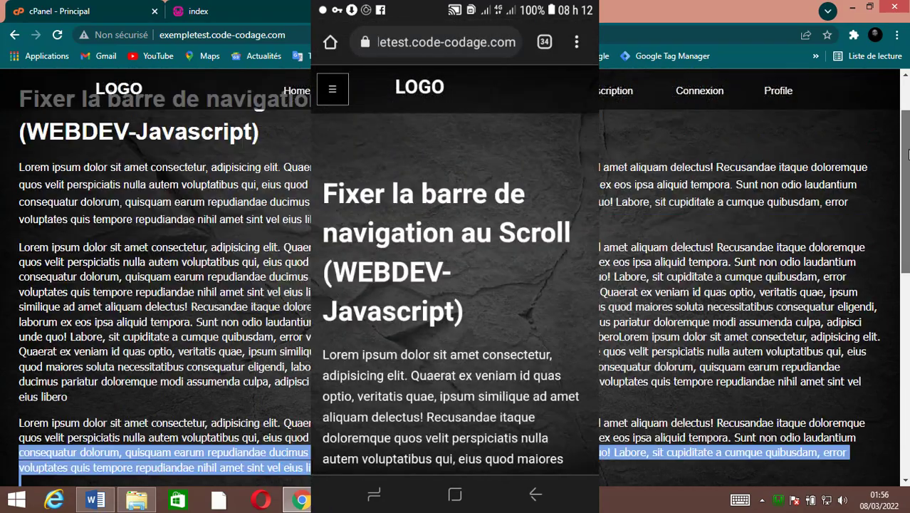